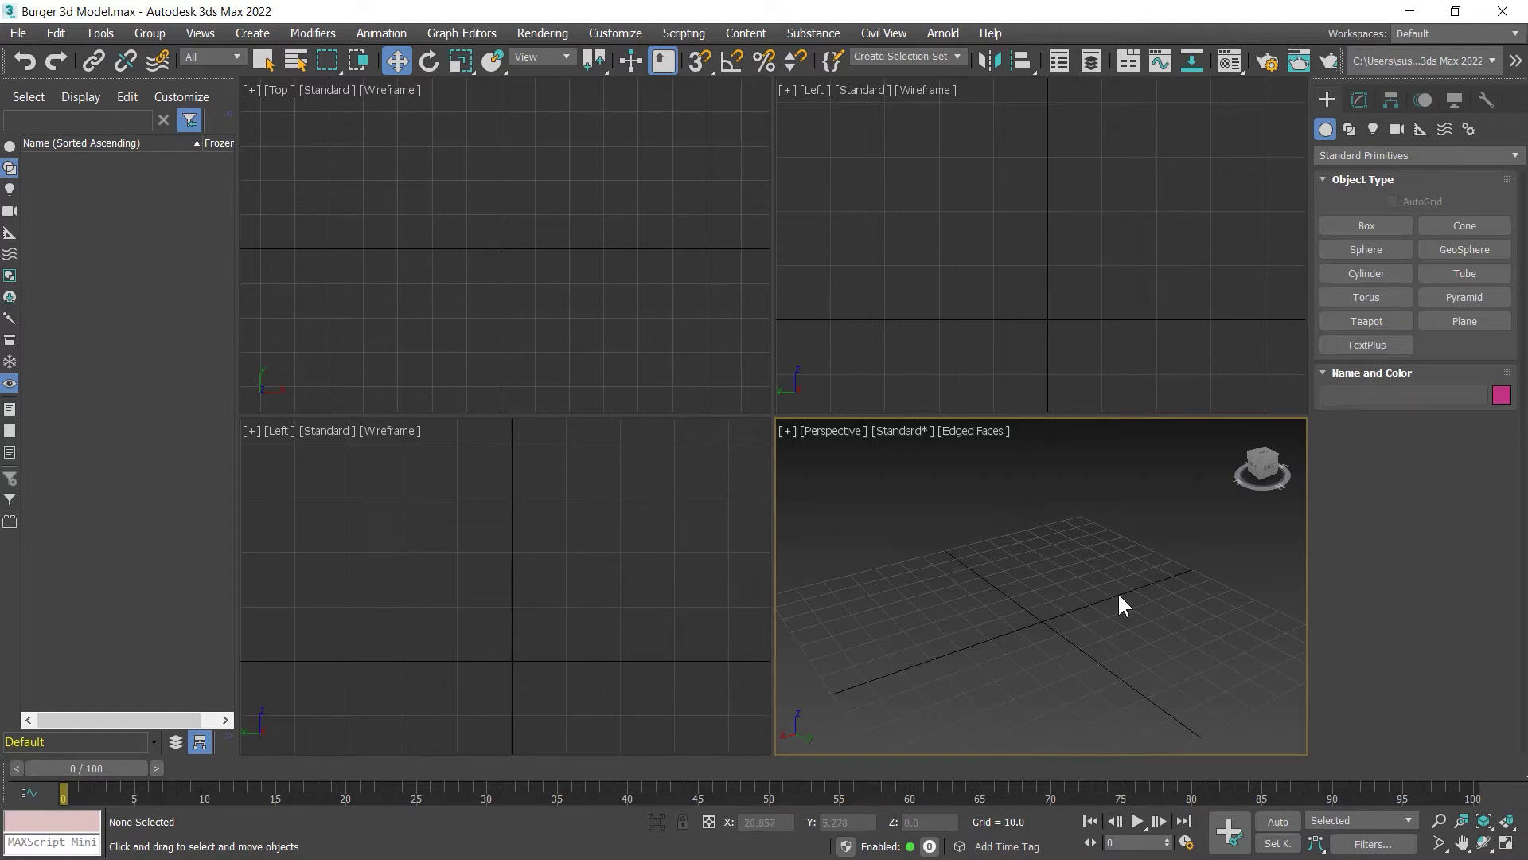
Switch object creation to spline shapes.
click(1350, 129)
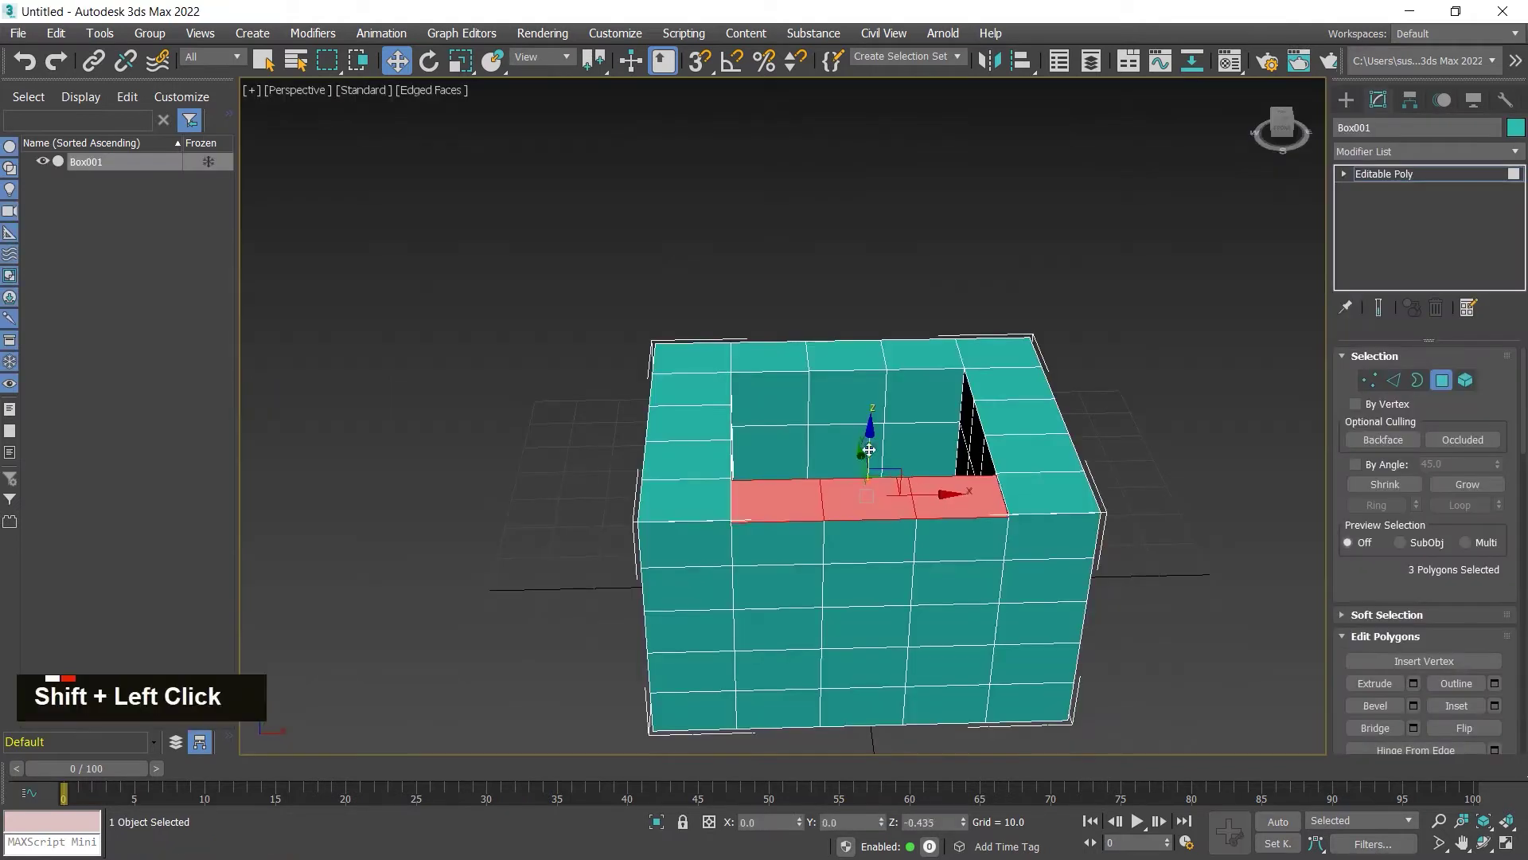
Lower the three selected top polygons of the box's front wall by about 19.6 units and select the three front polygons directly below them.
shift+drag(872, 482, 873, 537)
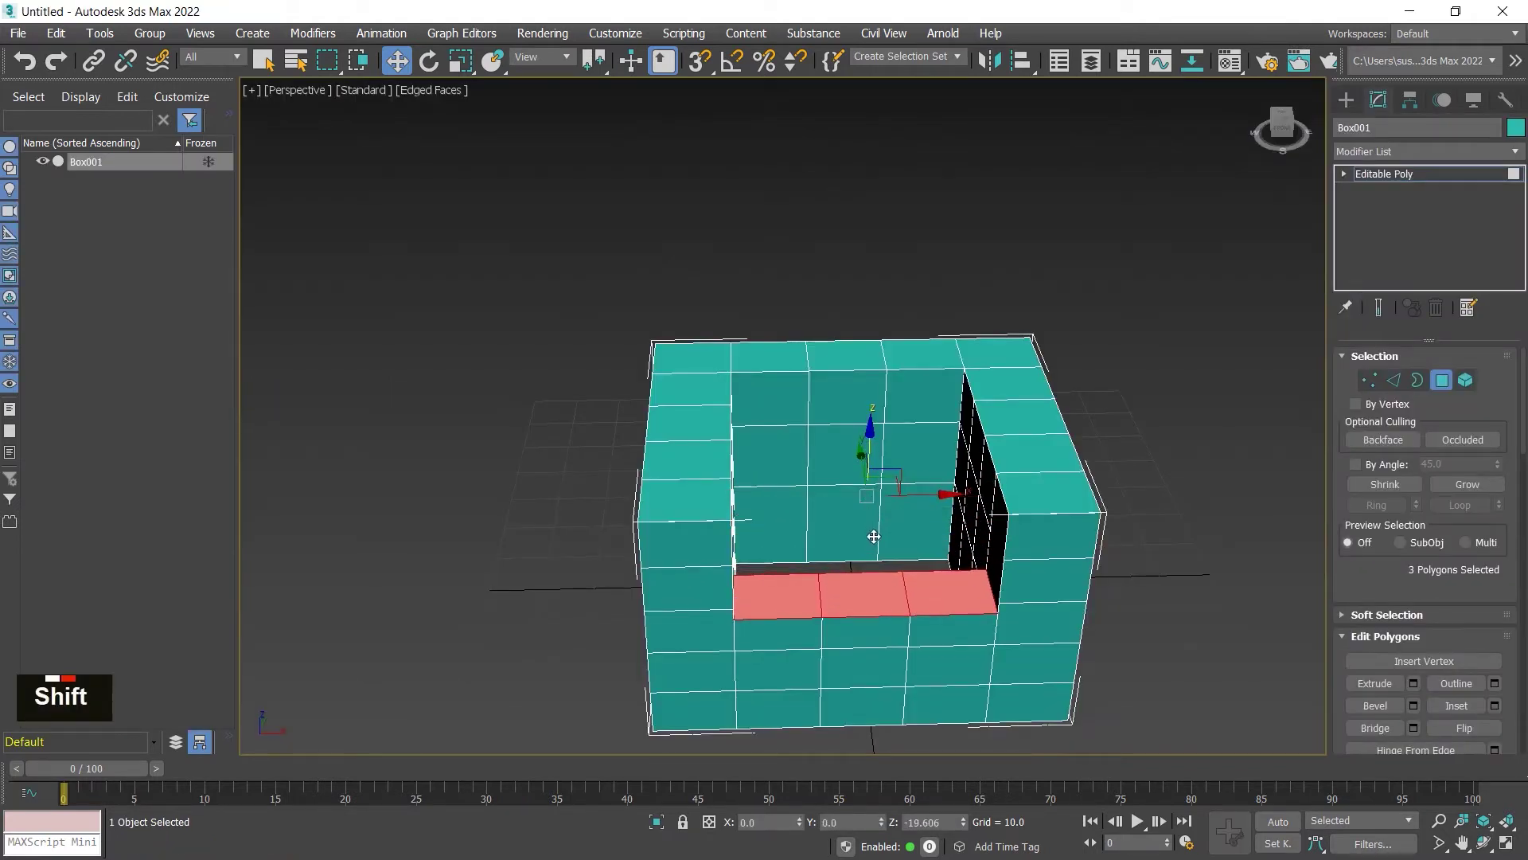
alt+middle_drag(873, 537, 1149, 617)
scroll(561, 487, up, 3)
click(567, 492)
ctrl+click(717, 550)
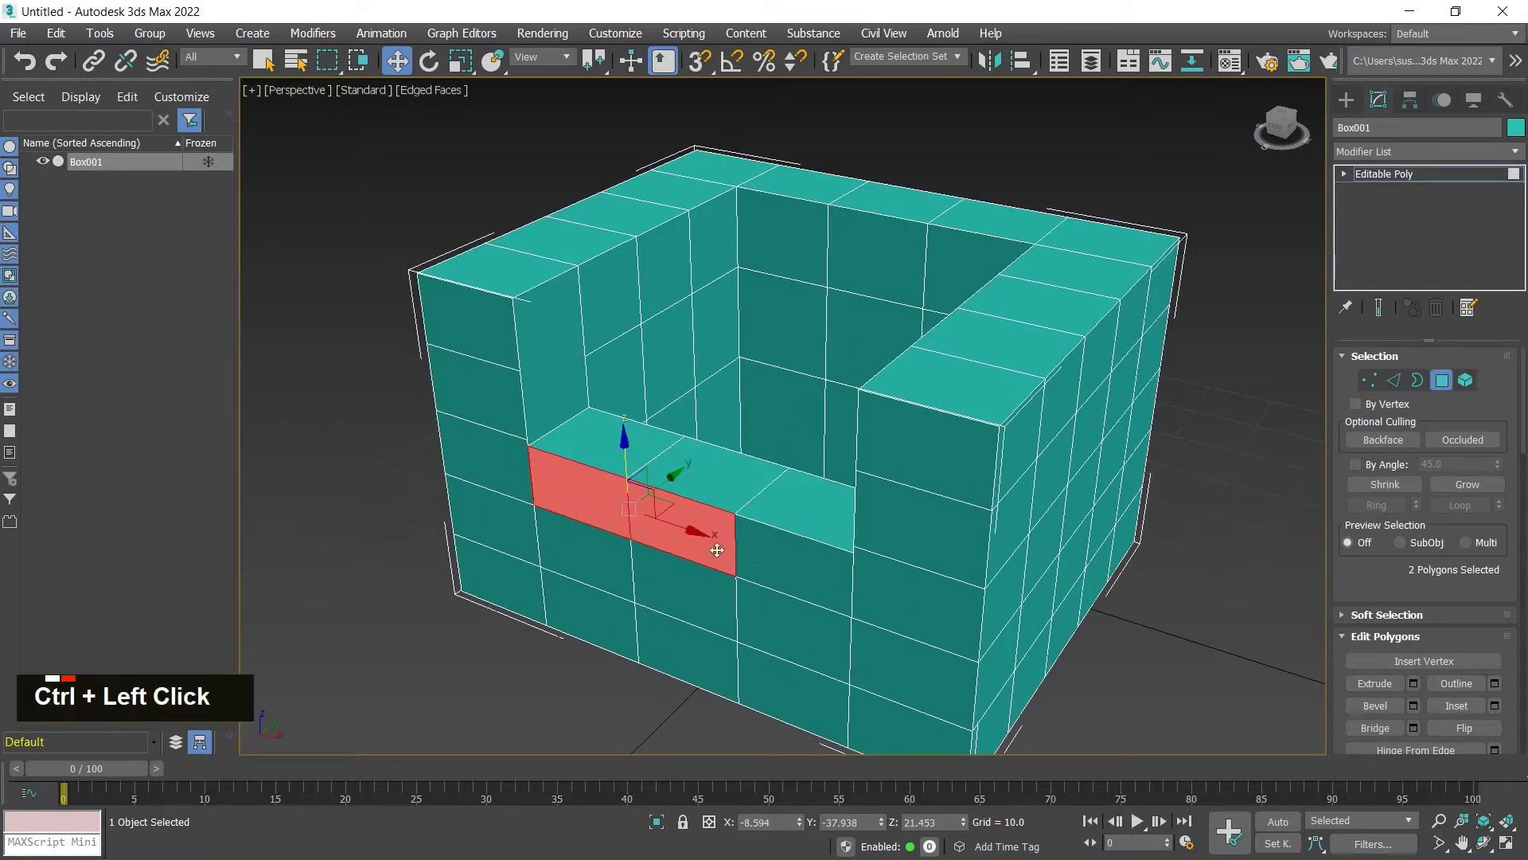
ctrl+click(784, 575)
alt+middle_drag(876, 553, 923, 557)
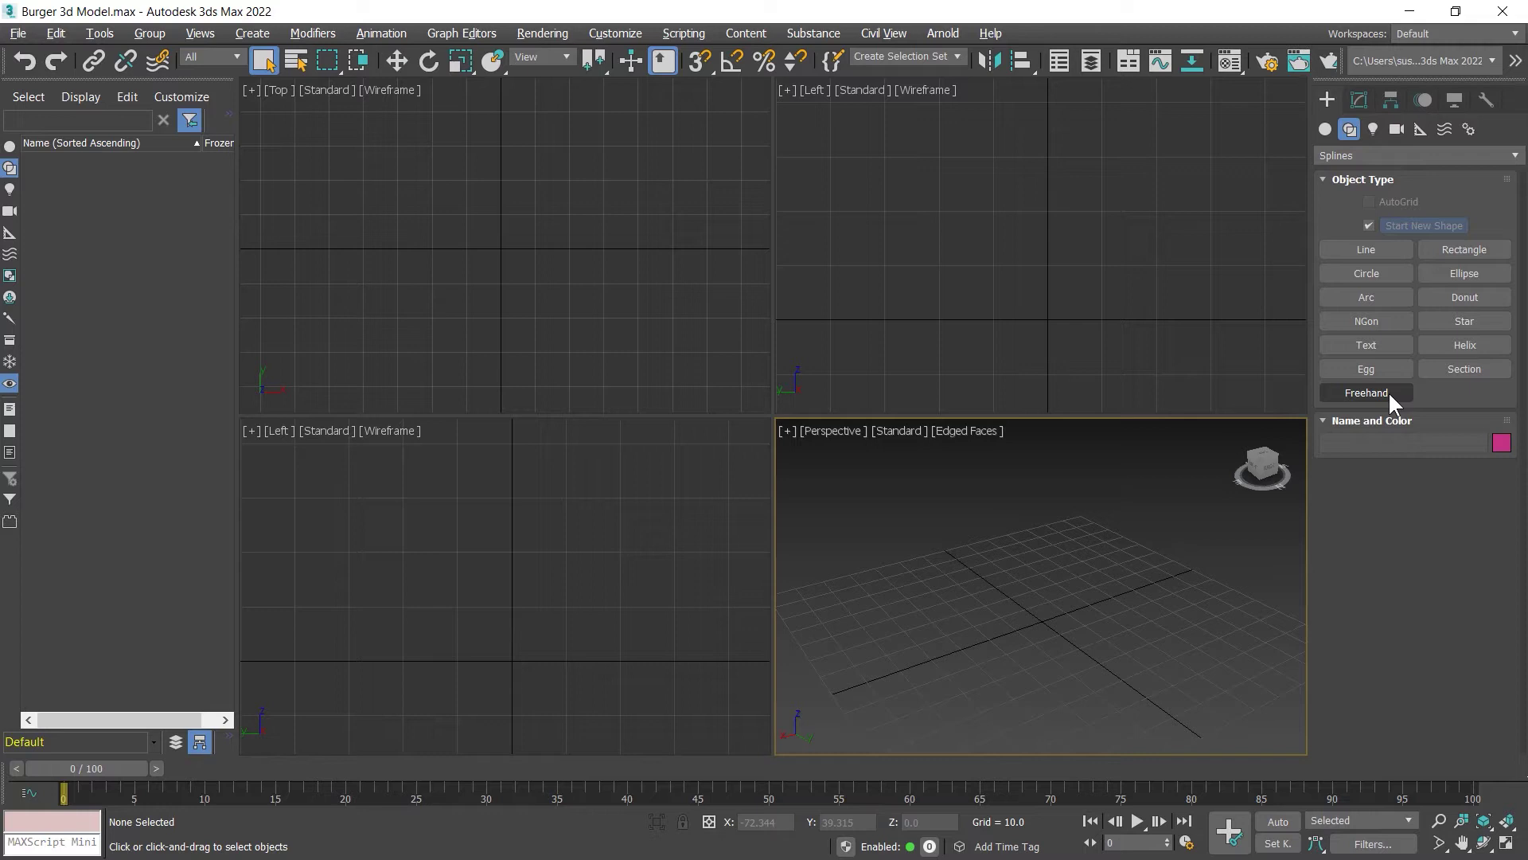
Draw a wavy freehand spline across the grid in the Perspective viewport and show its knots.
click(1388, 390)
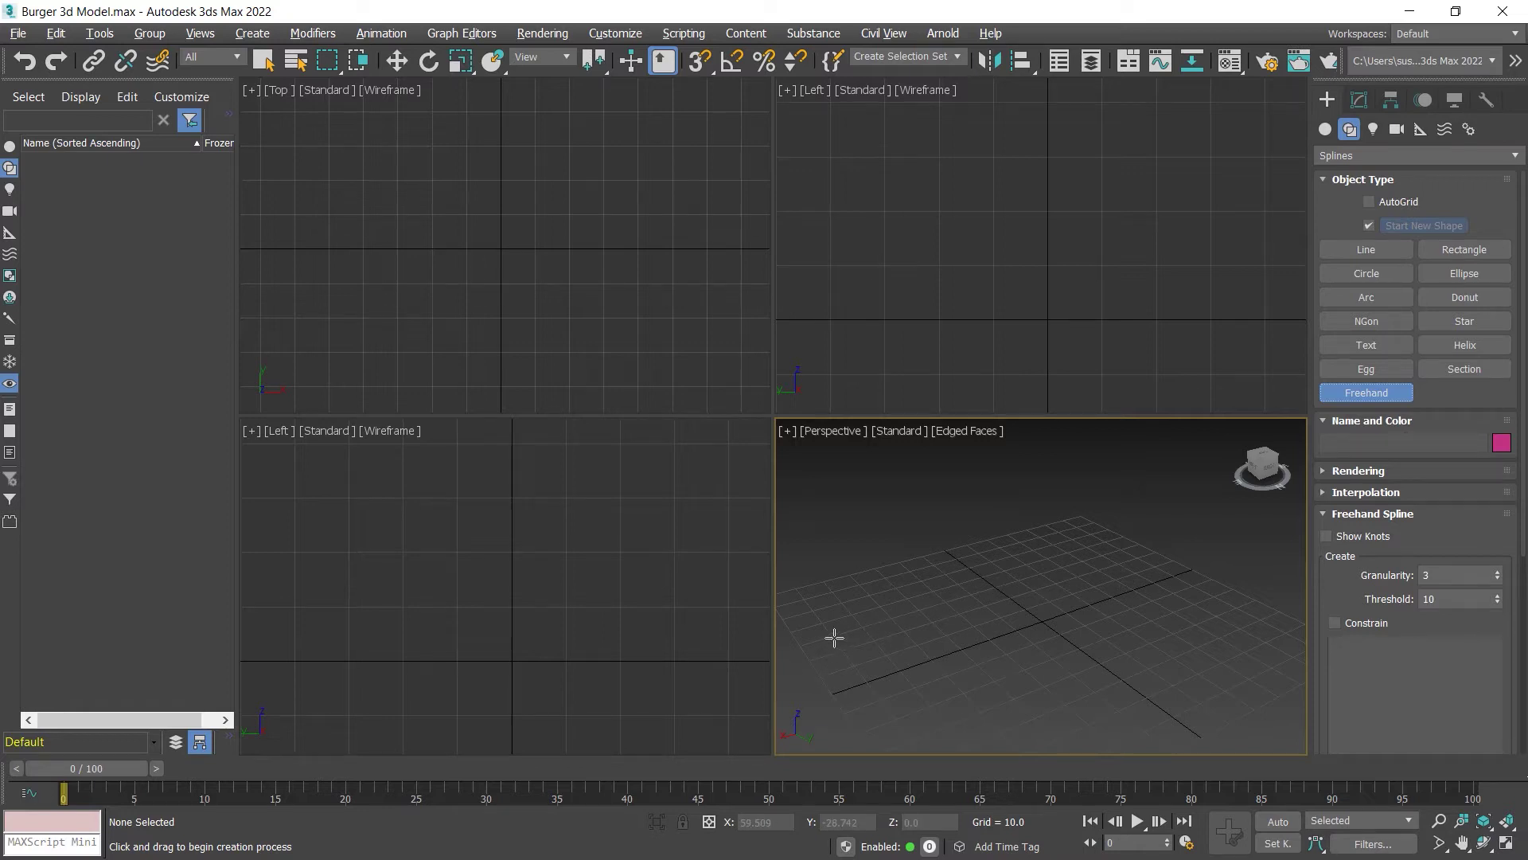
mouse_move(833, 638)
mouse_down()
mouse_move(863, 612)
mouse_move(987, 587)
mouse_move(1123, 531)
mouse_move(1084, 557)
mouse_up()
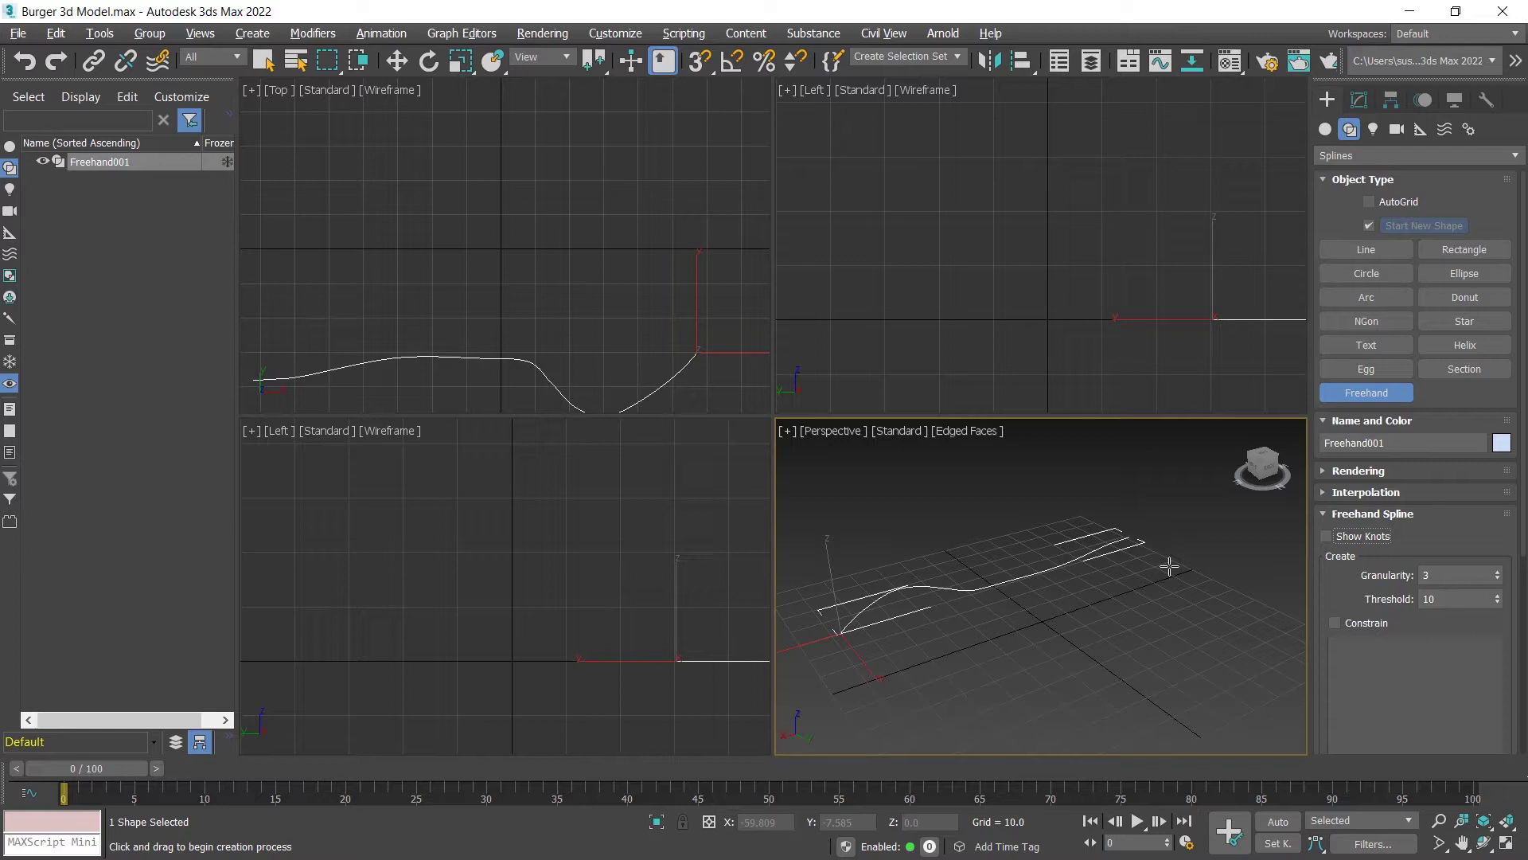
click(1326, 536)
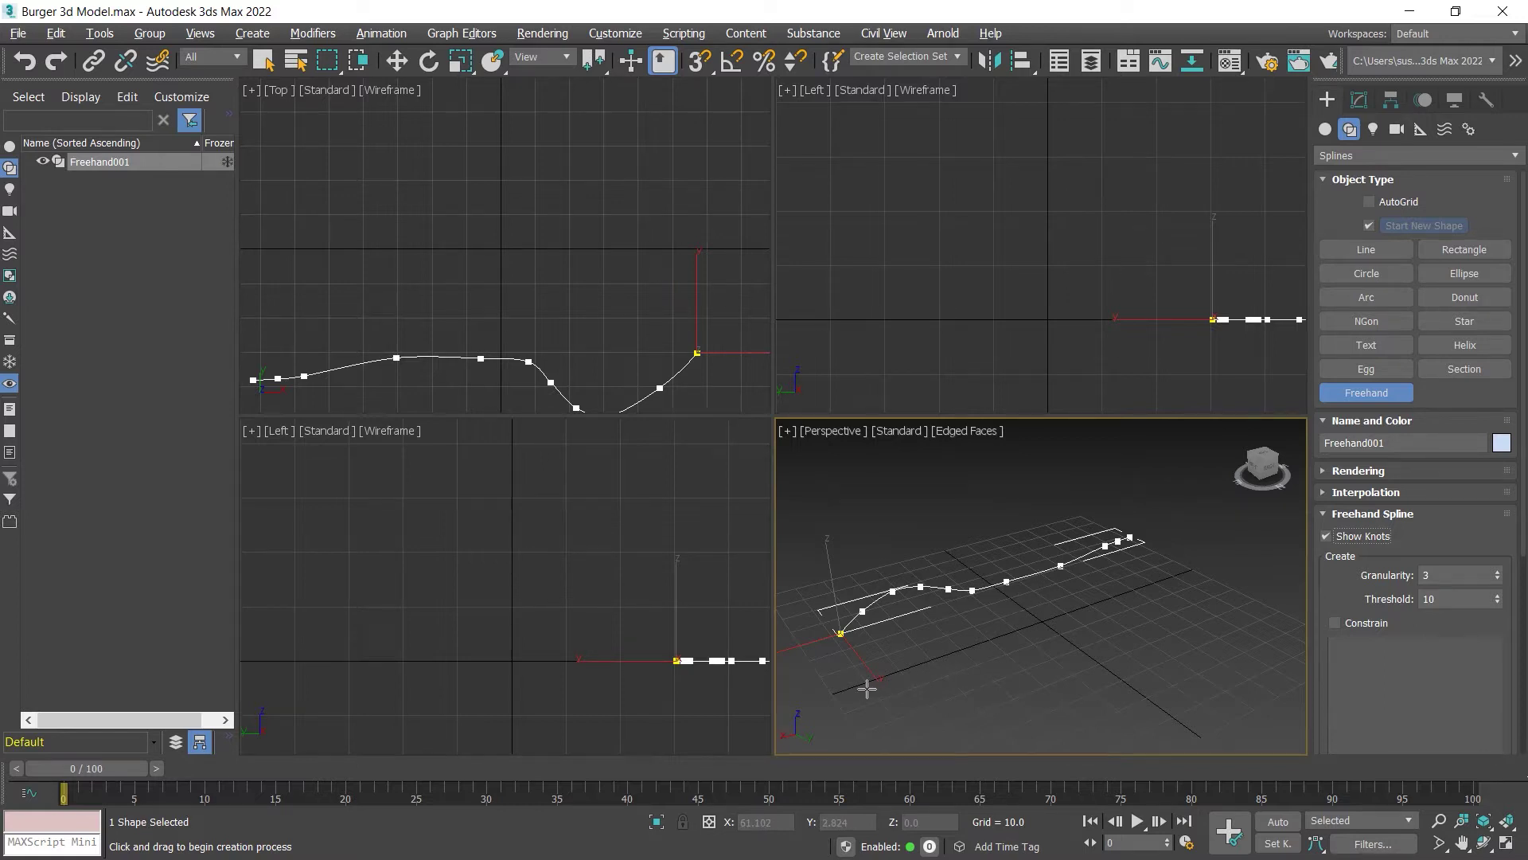
Draw a second freehand spline in front of the first one in the Perspective viewport.
mouse_move(867, 688)
mouse_down()
mouse_move(1135, 633)
mouse_move(1206, 602)
mouse_up()
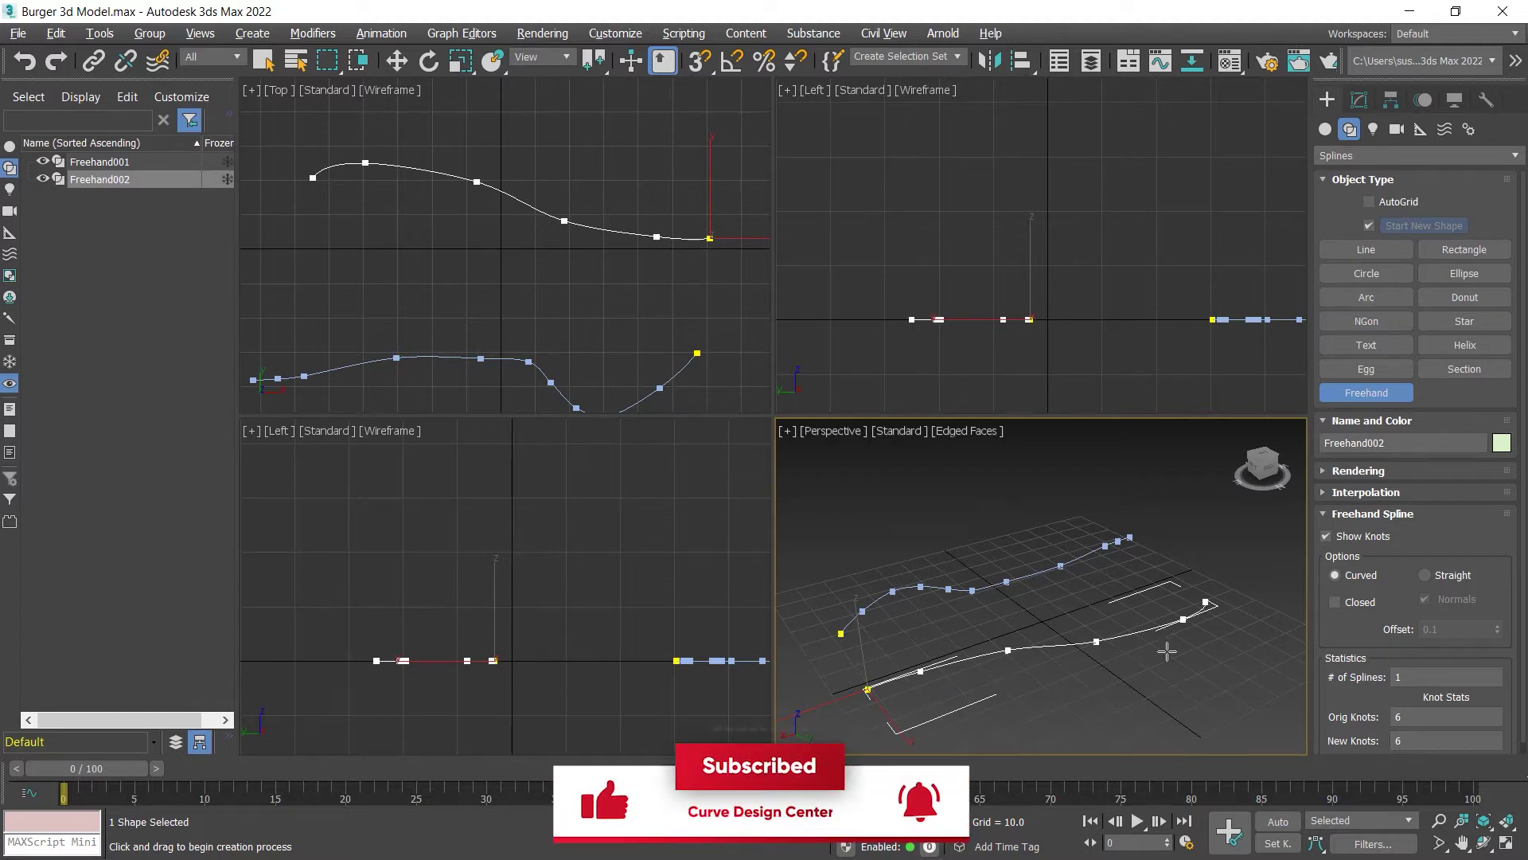
right_click(1158, 683)
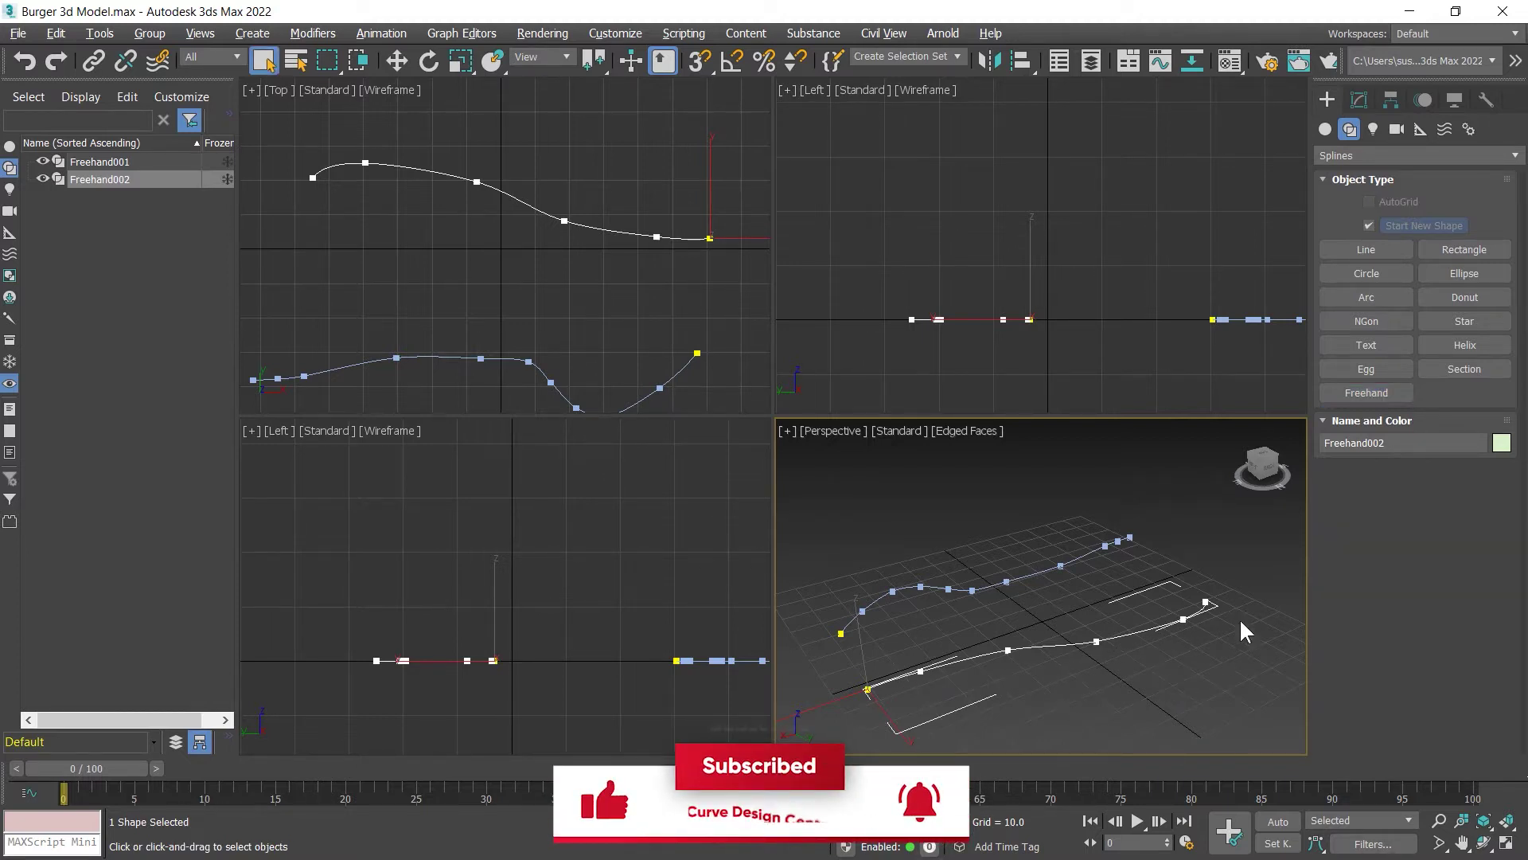
click(1367, 392)
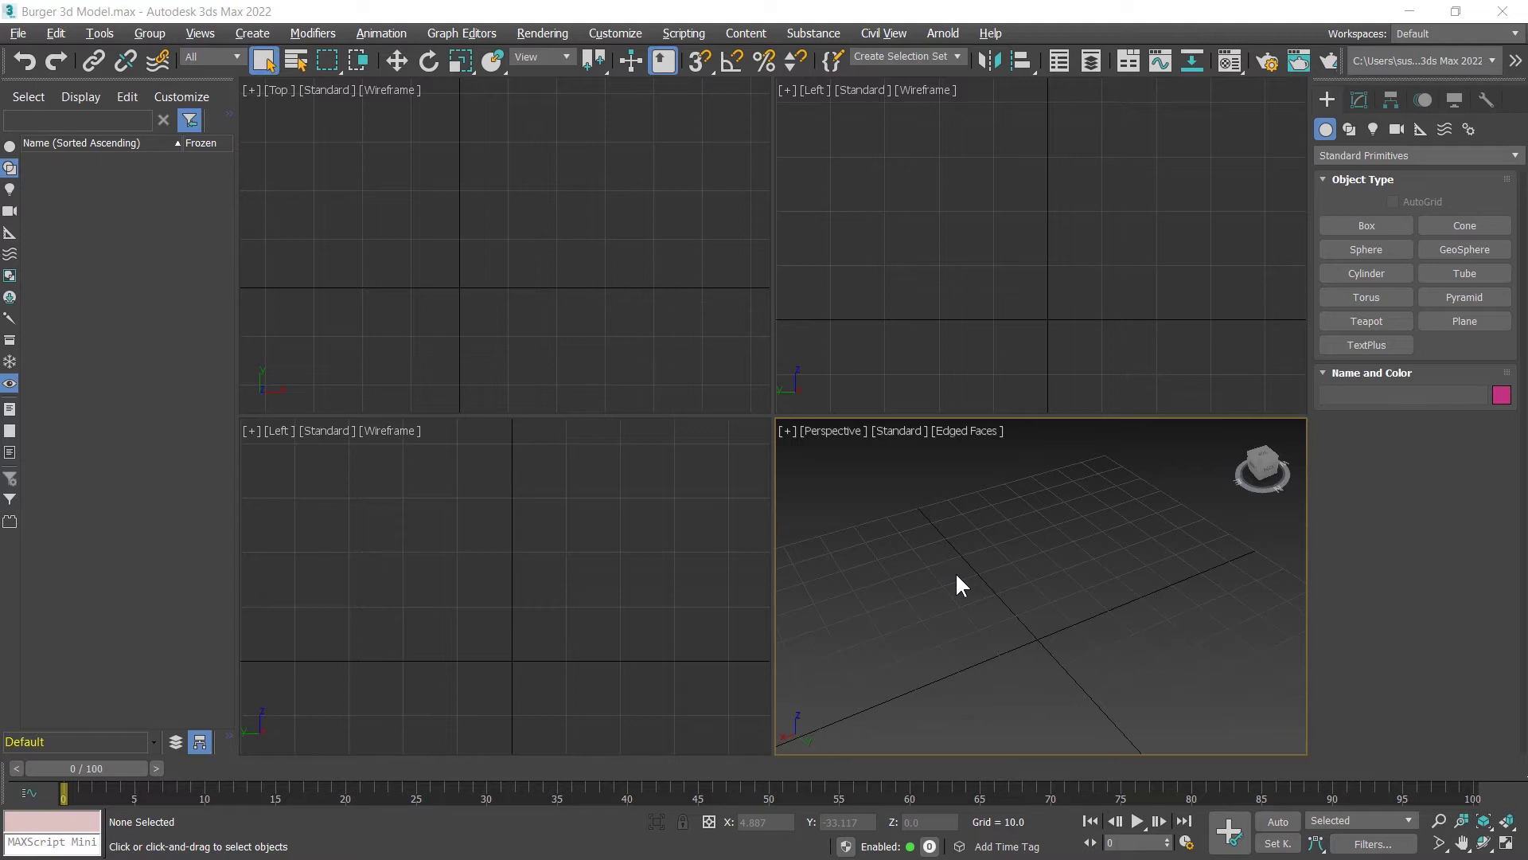
Unhide all objects in the scene and maximize the Perspective viewport.
right_click(998, 560)
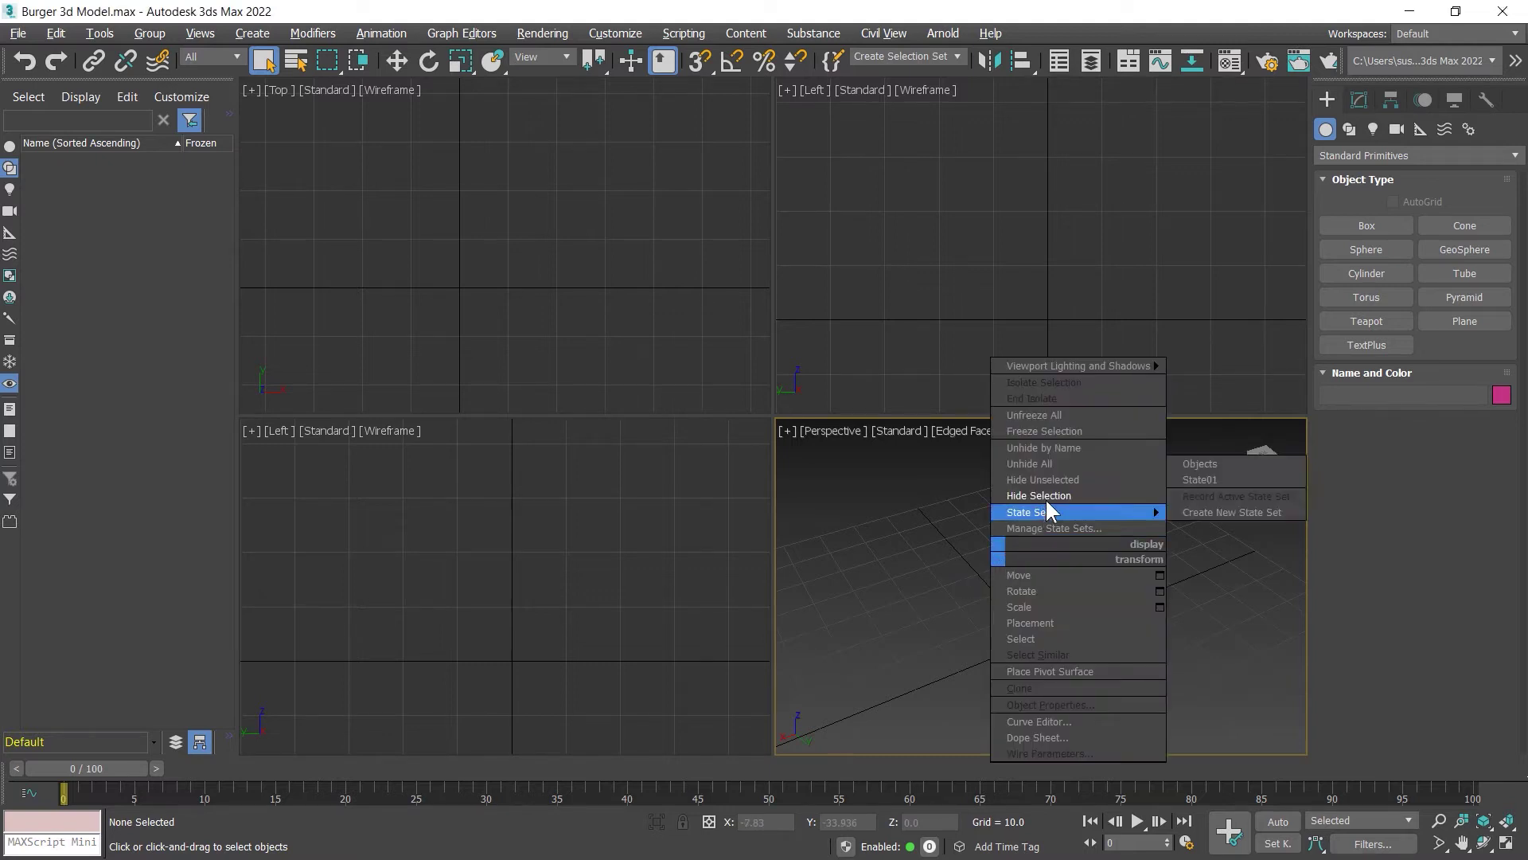
click(1053, 464)
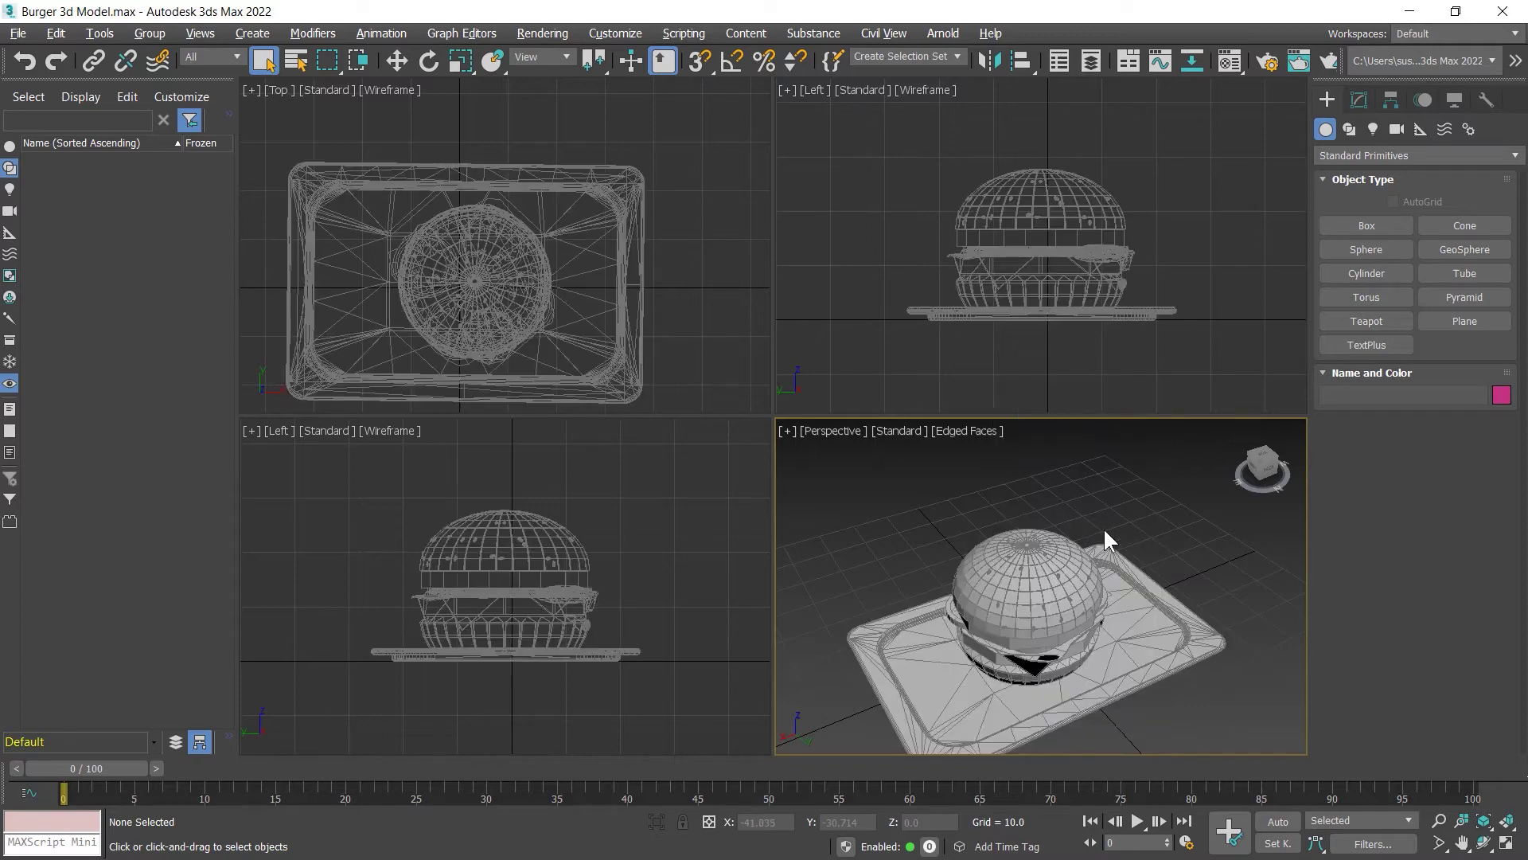
key(alt+w)
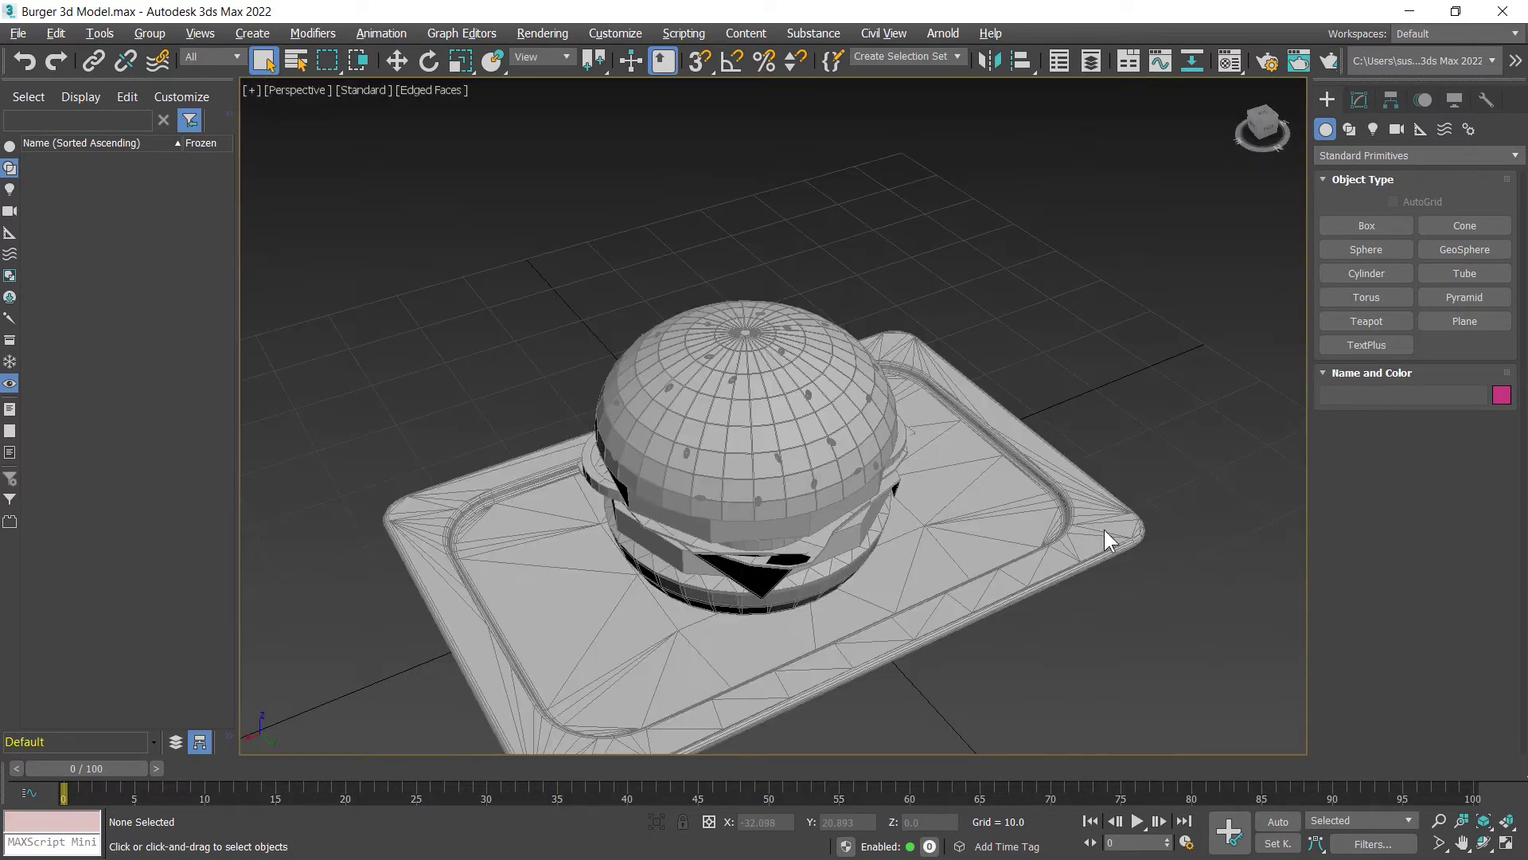
Select all burger and tray objects and constrain the Freehand spline tool to them.
drag(501, 305, 907, 613)
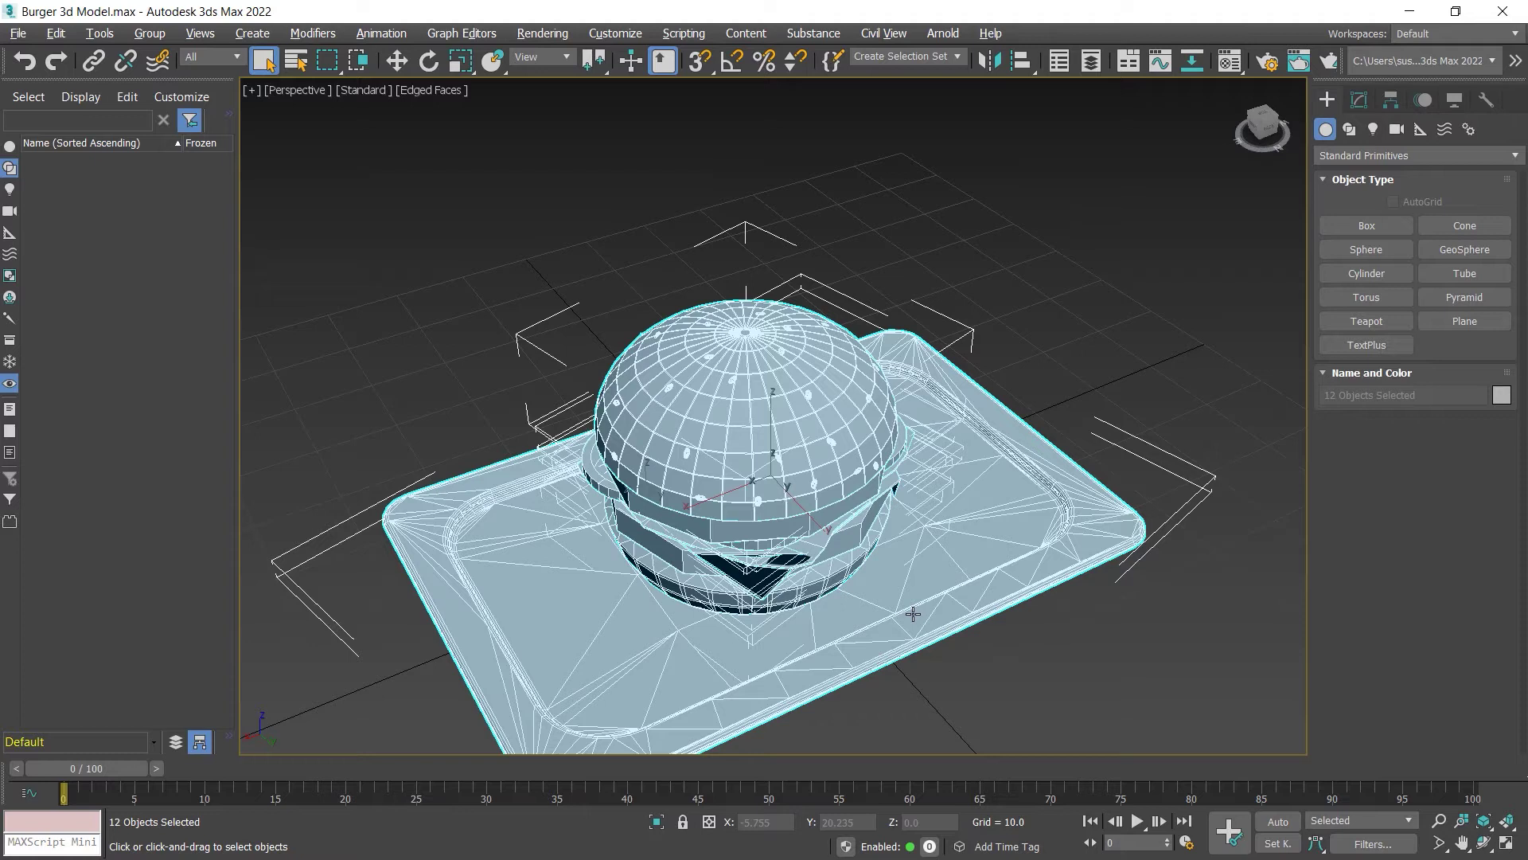
click(1350, 128)
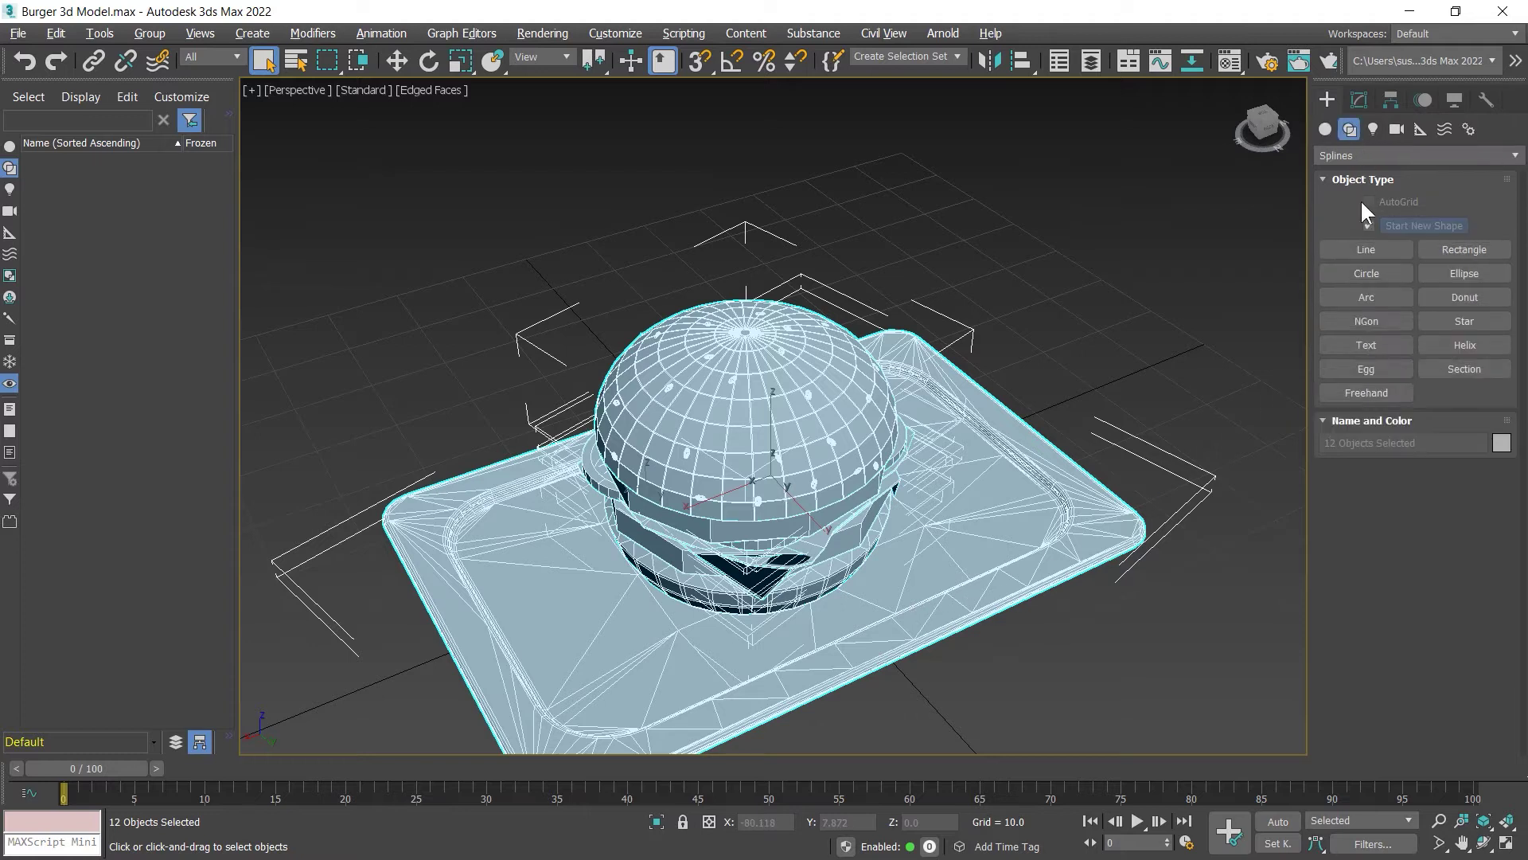
click(1369, 394)
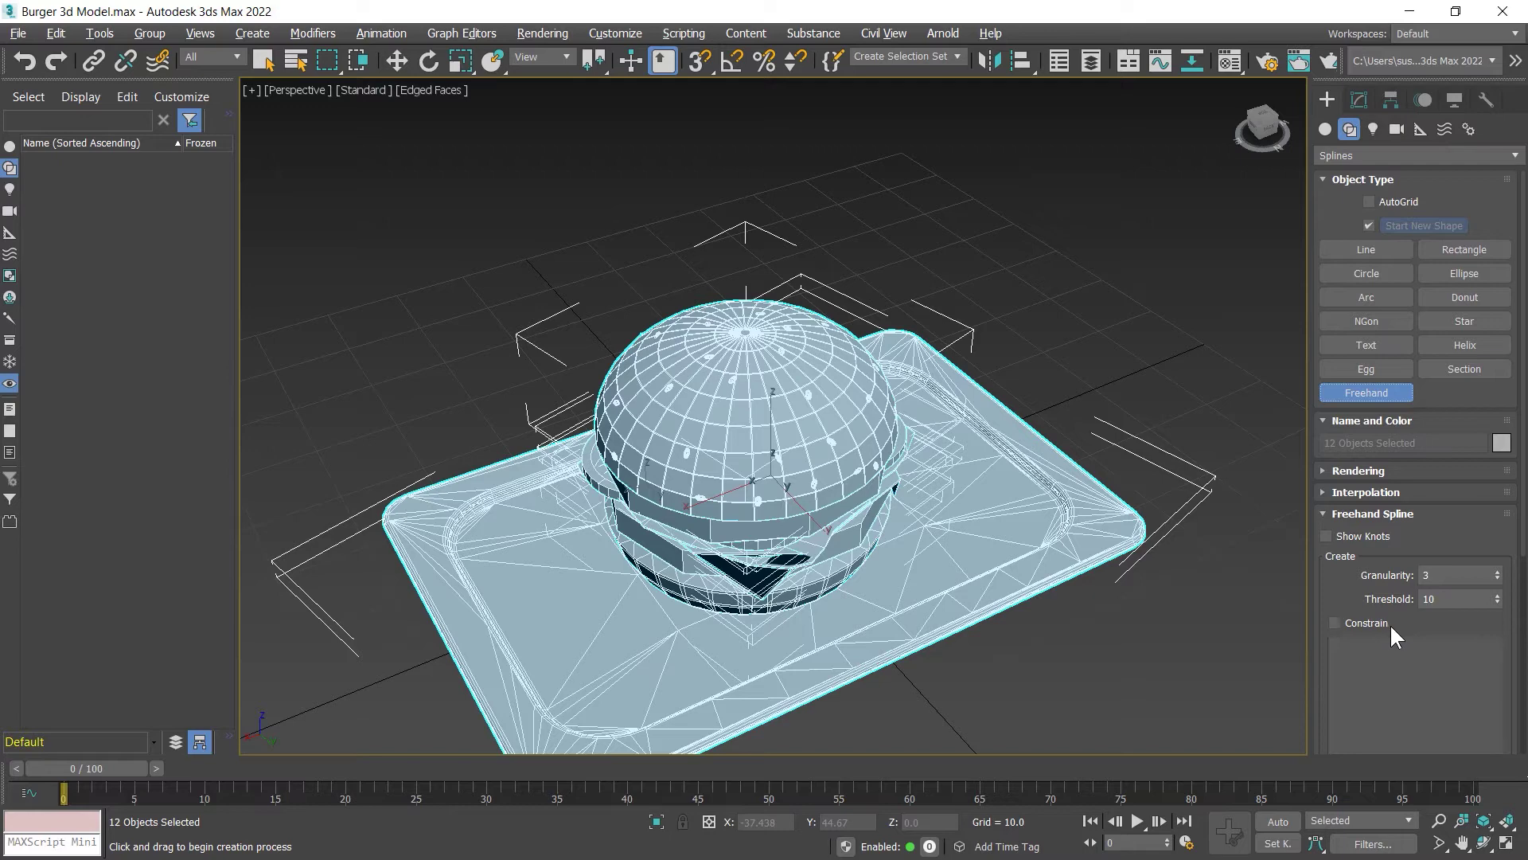
click(1335, 622)
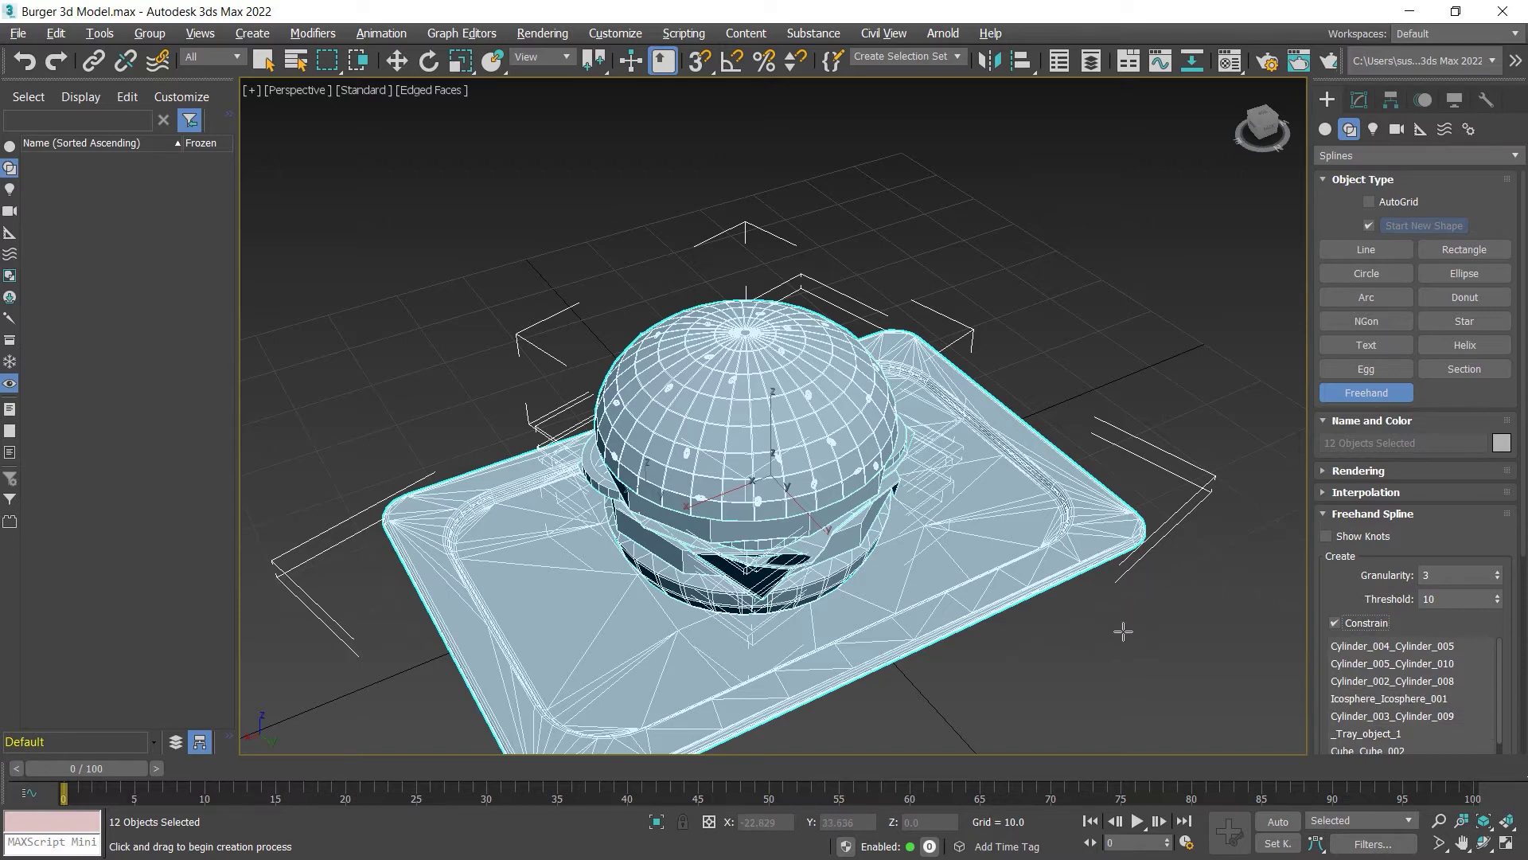
scroll(1359, 629, down, 2)
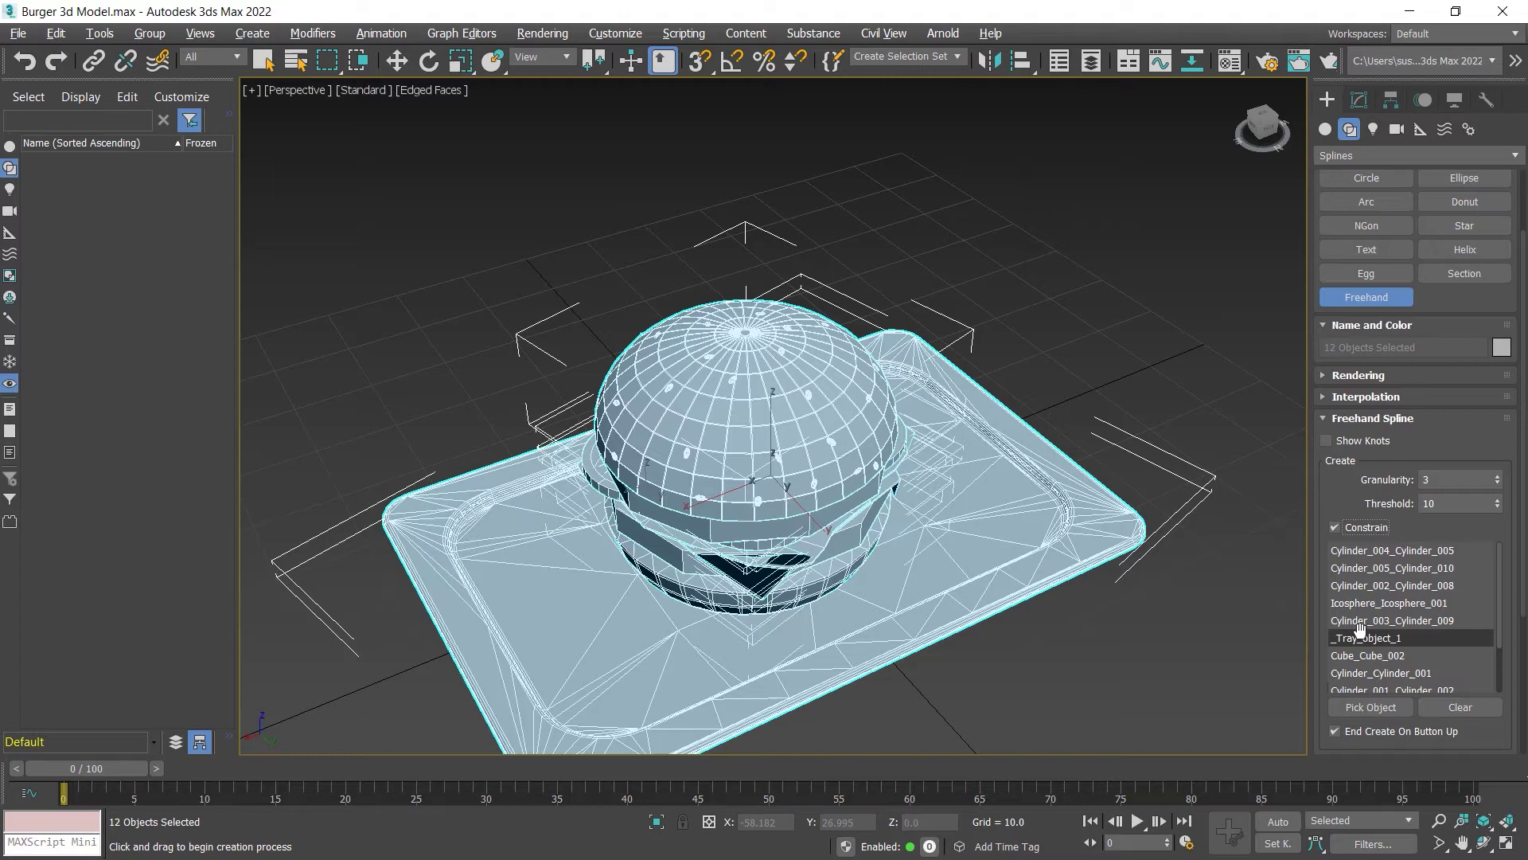
scroll(1353, 653, down, 2)
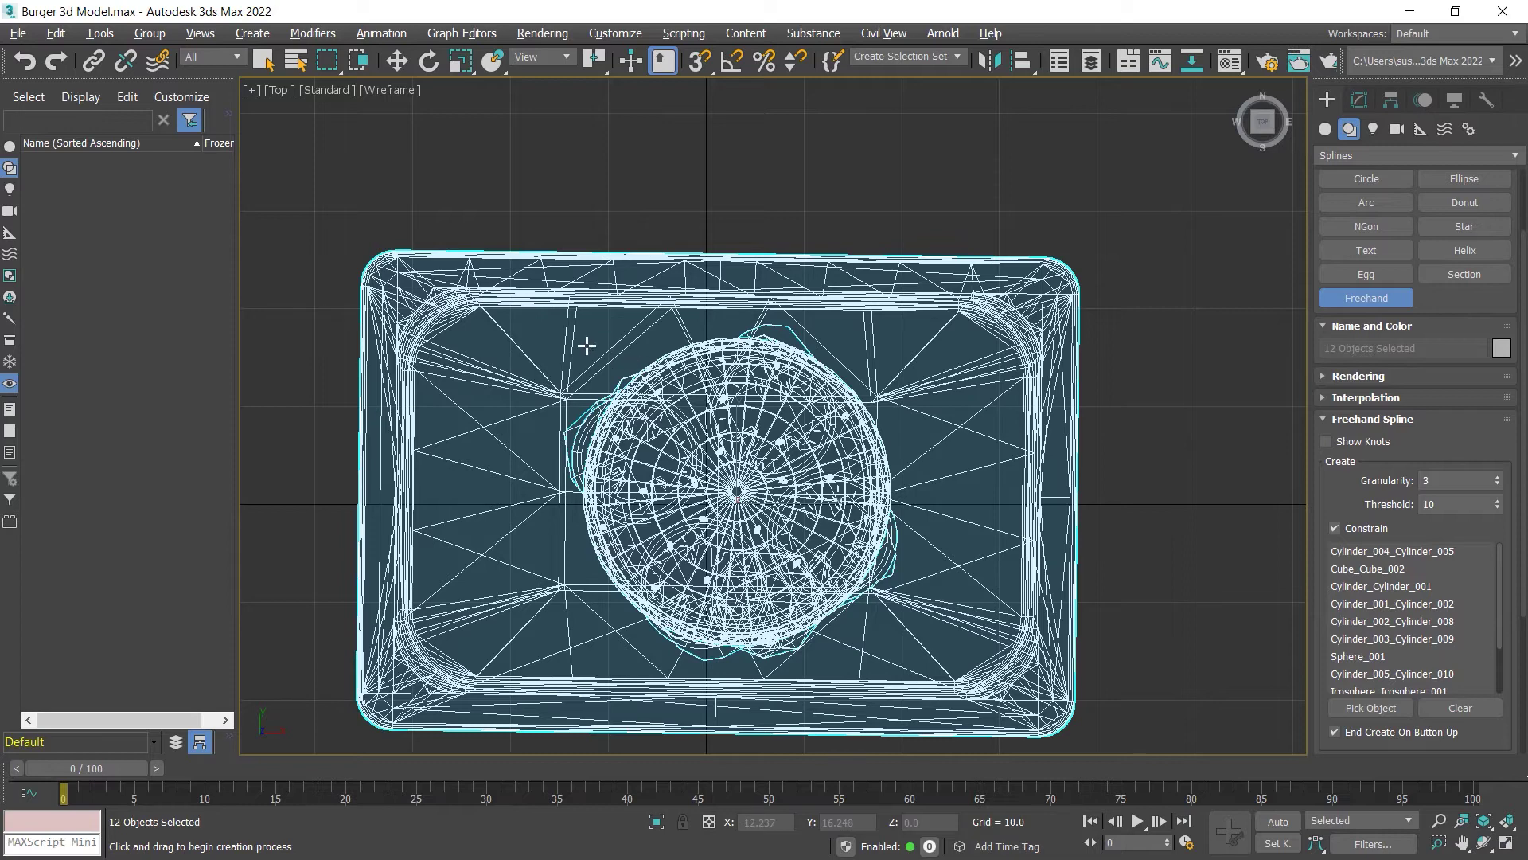
Draw a constrained freehand spline across the upper part of the burger in the Top view and turn off its normals.
mouse_move(588, 346)
mouse_down()
mouse_move(816, 412)
mouse_move(942, 422)
mouse_up()
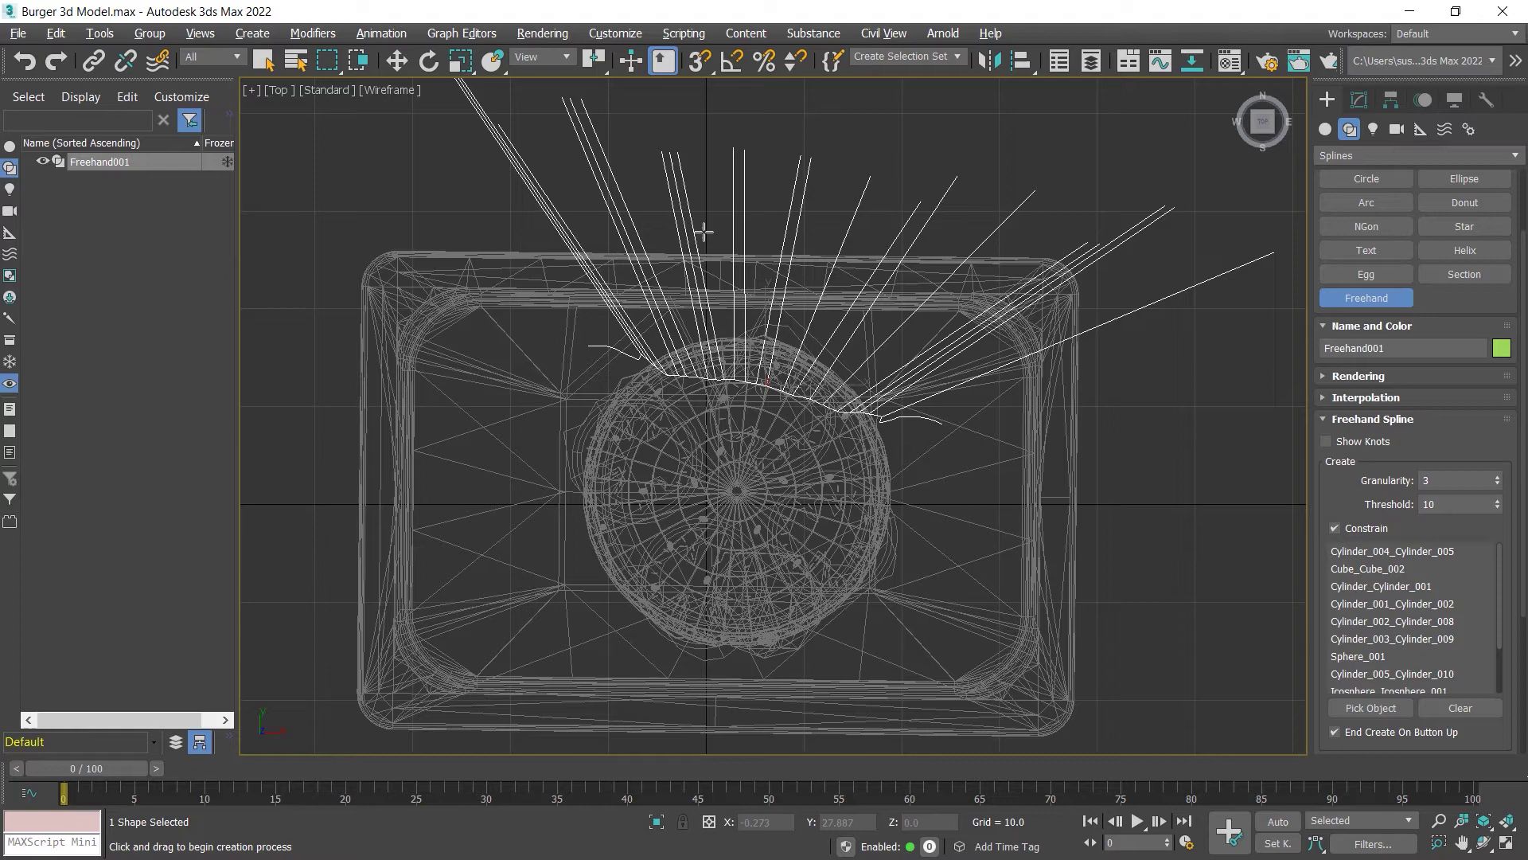
drag(1324, 588, 1327, 468)
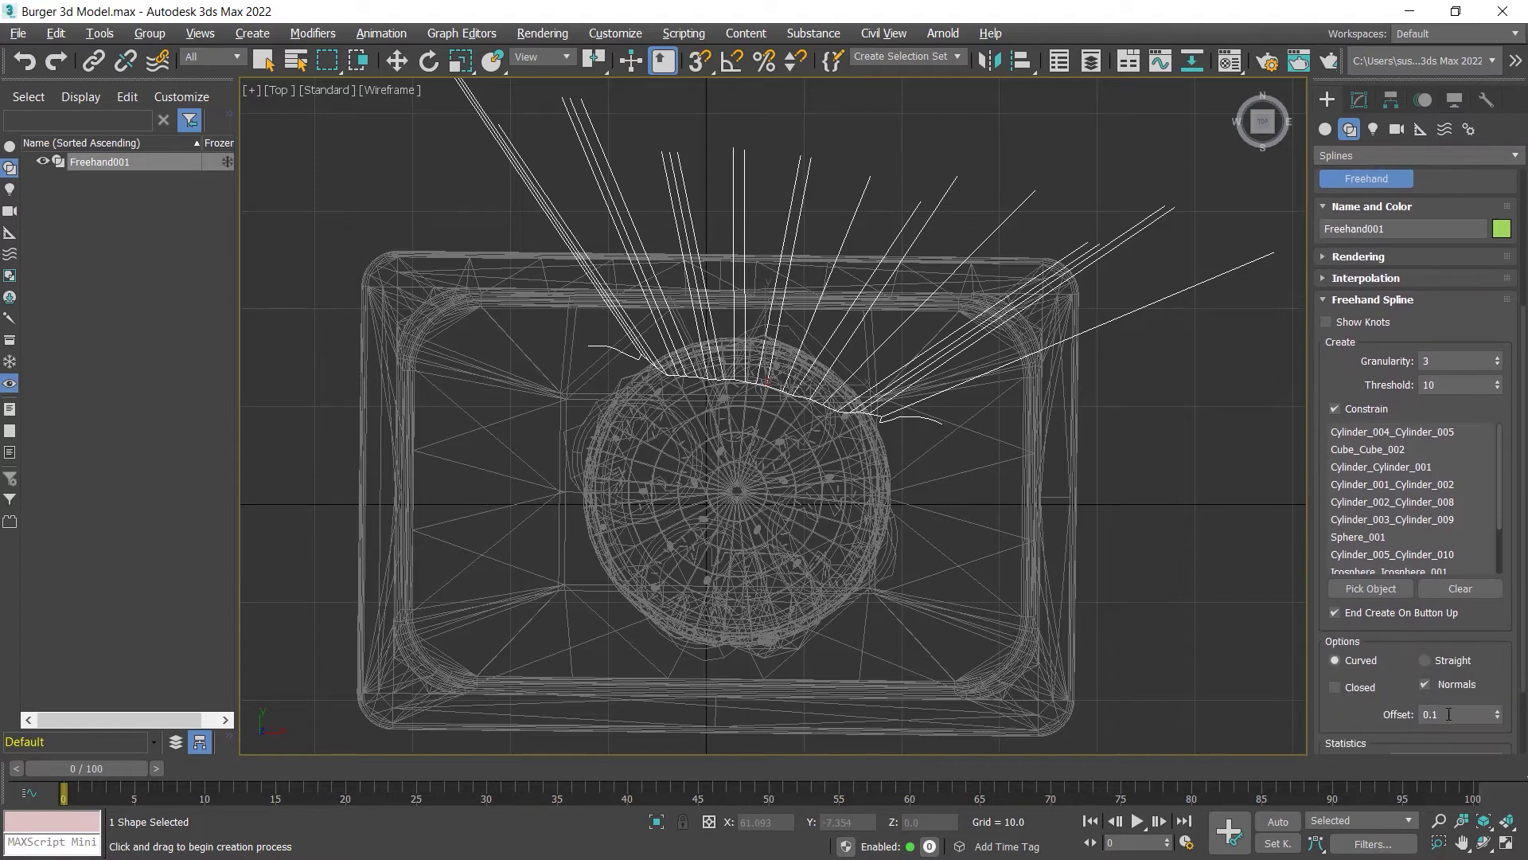
click(1425, 685)
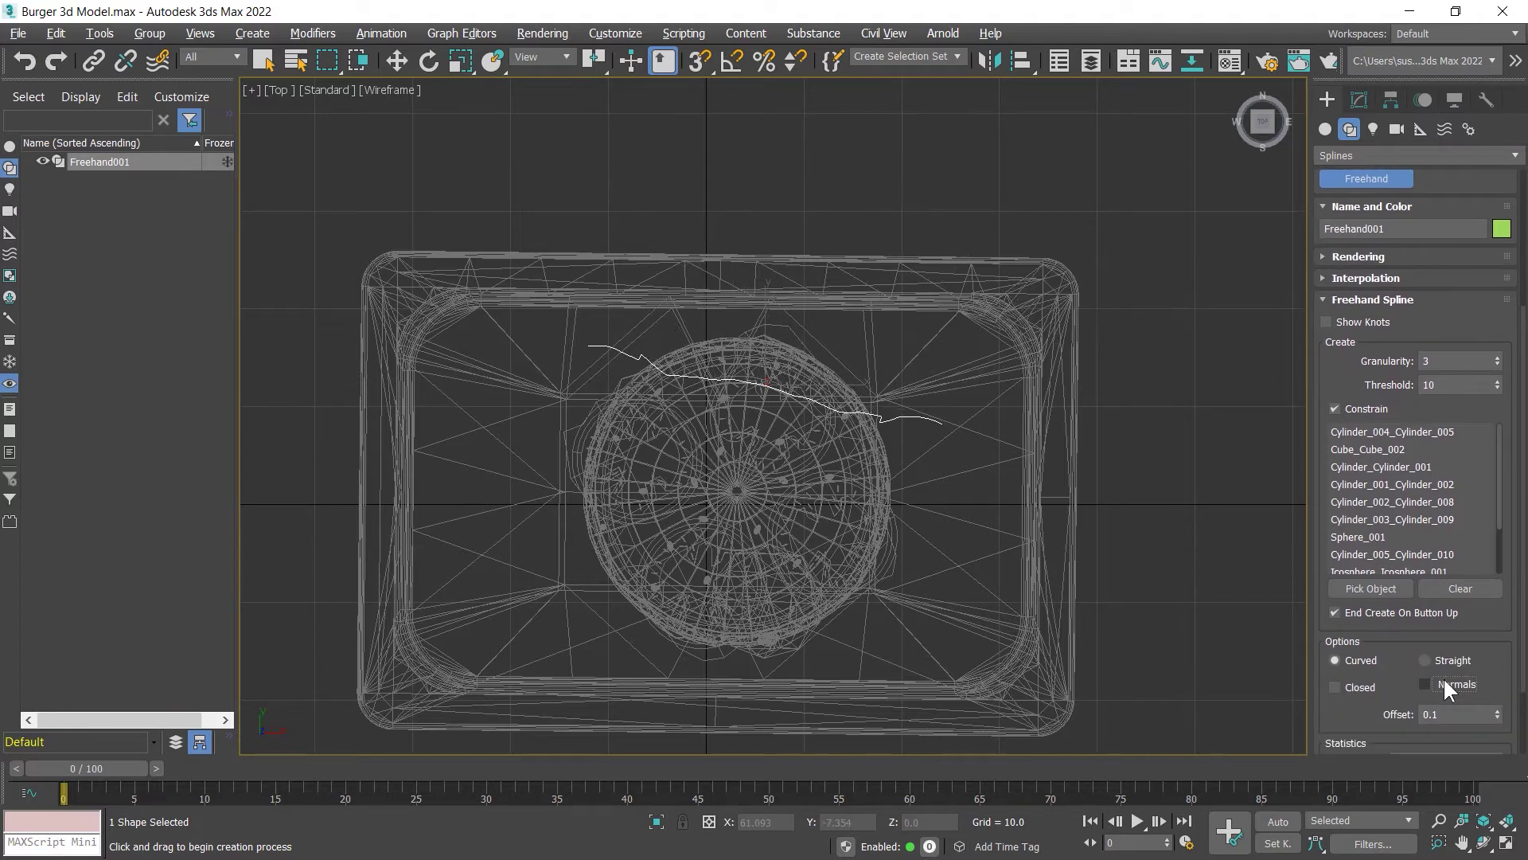
Draw eight more constrained freehand splines across the burger in the Top view, six roughly horizontal and two diagonal.
click(588, 385)
mouse_move(588, 385)
mouse_down()
mouse_move(707, 431)
mouse_move(941, 460)
mouse_up()
mouse_move(538, 417)
mouse_down()
mouse_move(668, 467)
mouse_move(954, 486)
mouse_up()
drag(541, 483, 943, 521)
mouse_move(525, 529)
mouse_down()
mouse_move(588, 518)
mouse_move(680, 547)
mouse_move(942, 570)
mouse_up()
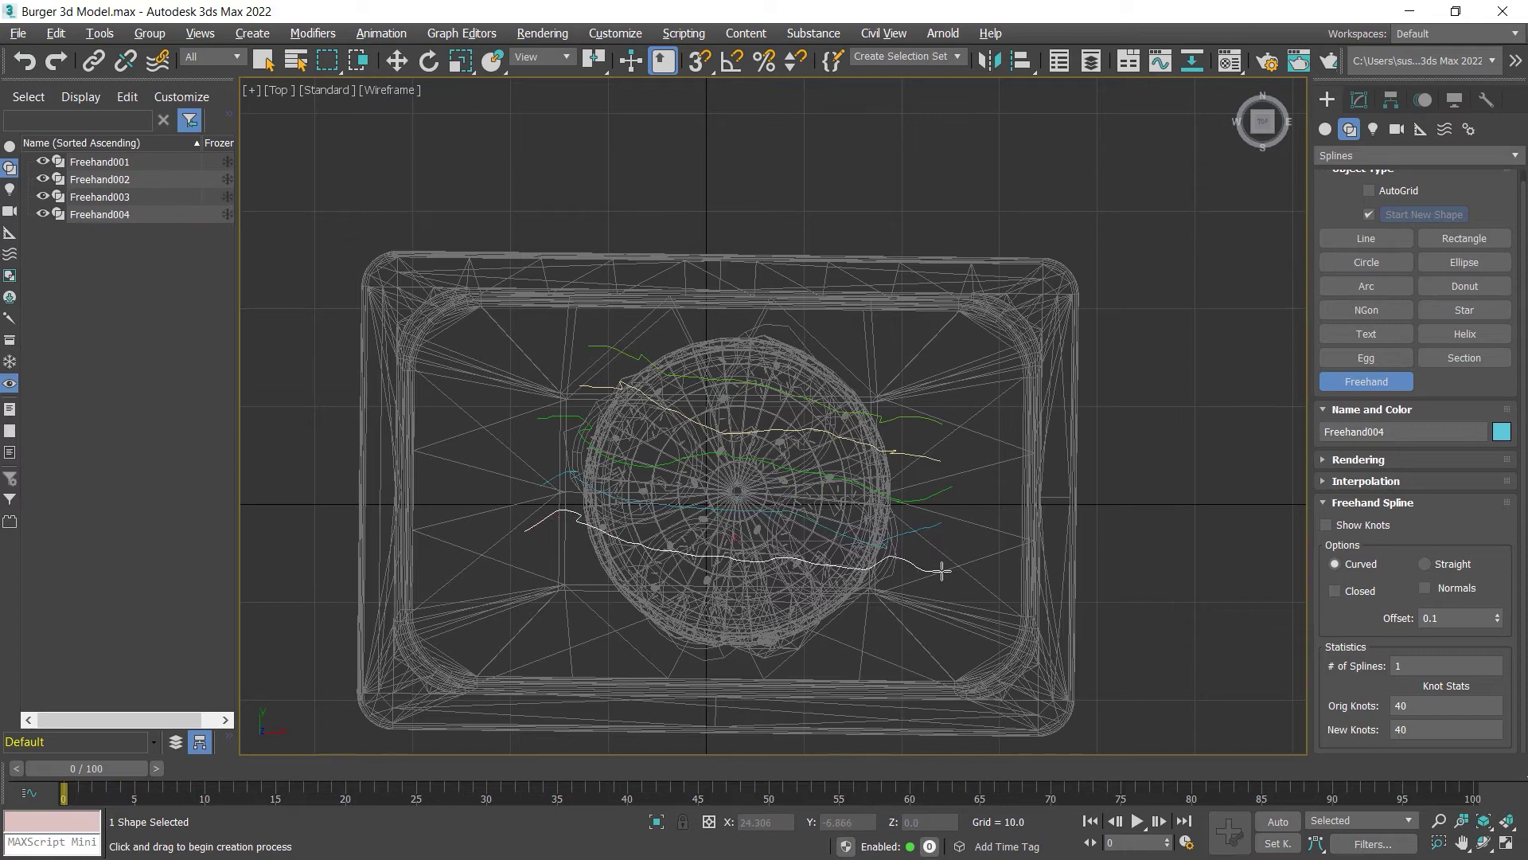
drag(561, 570, 899, 604)
drag(605, 622, 900, 632)
mouse_move(662, 342)
mouse_down()
mouse_move(827, 464)
mouse_move(926, 478)
mouse_up()
mouse_move(567, 455)
mouse_down()
mouse_move(766, 582)
mouse_move(900, 614)
mouse_up()
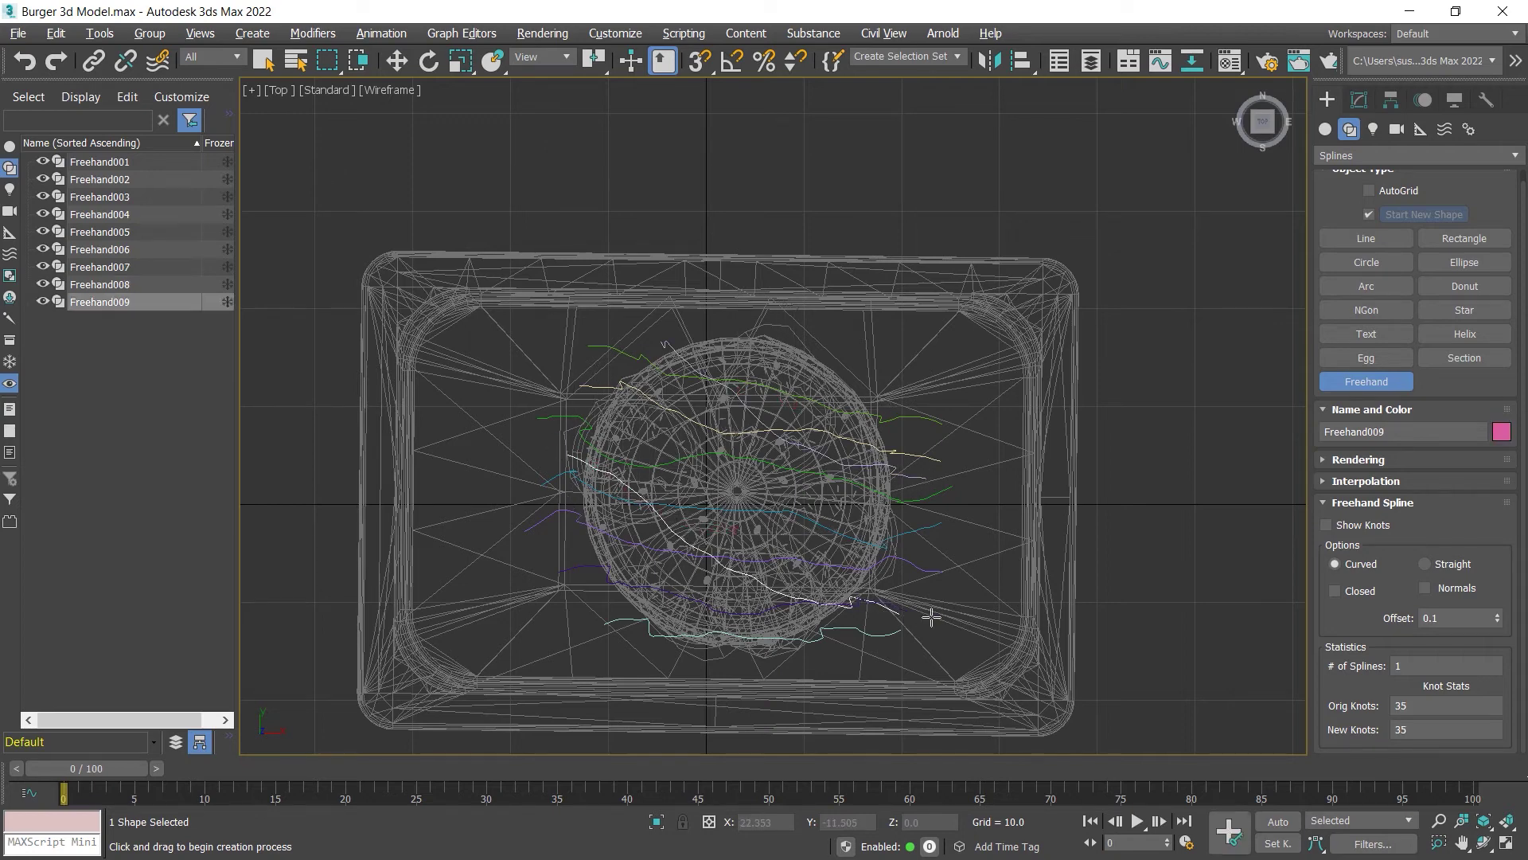
Examine the splines draped over the burger in a maximized Perspective view.
key(alt+w)
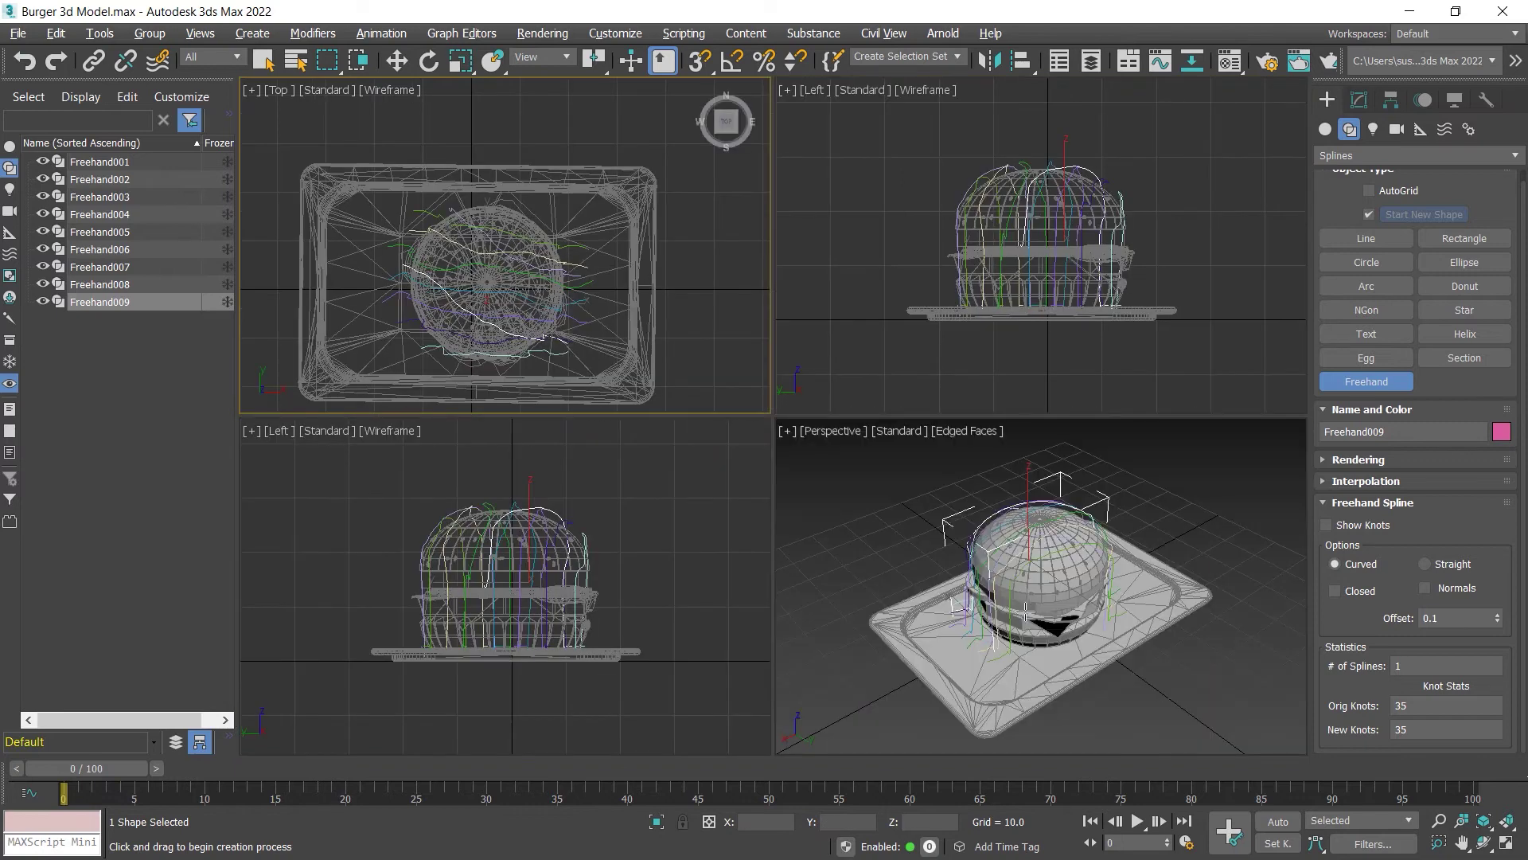
right_click(1162, 609)
key(alt+w)
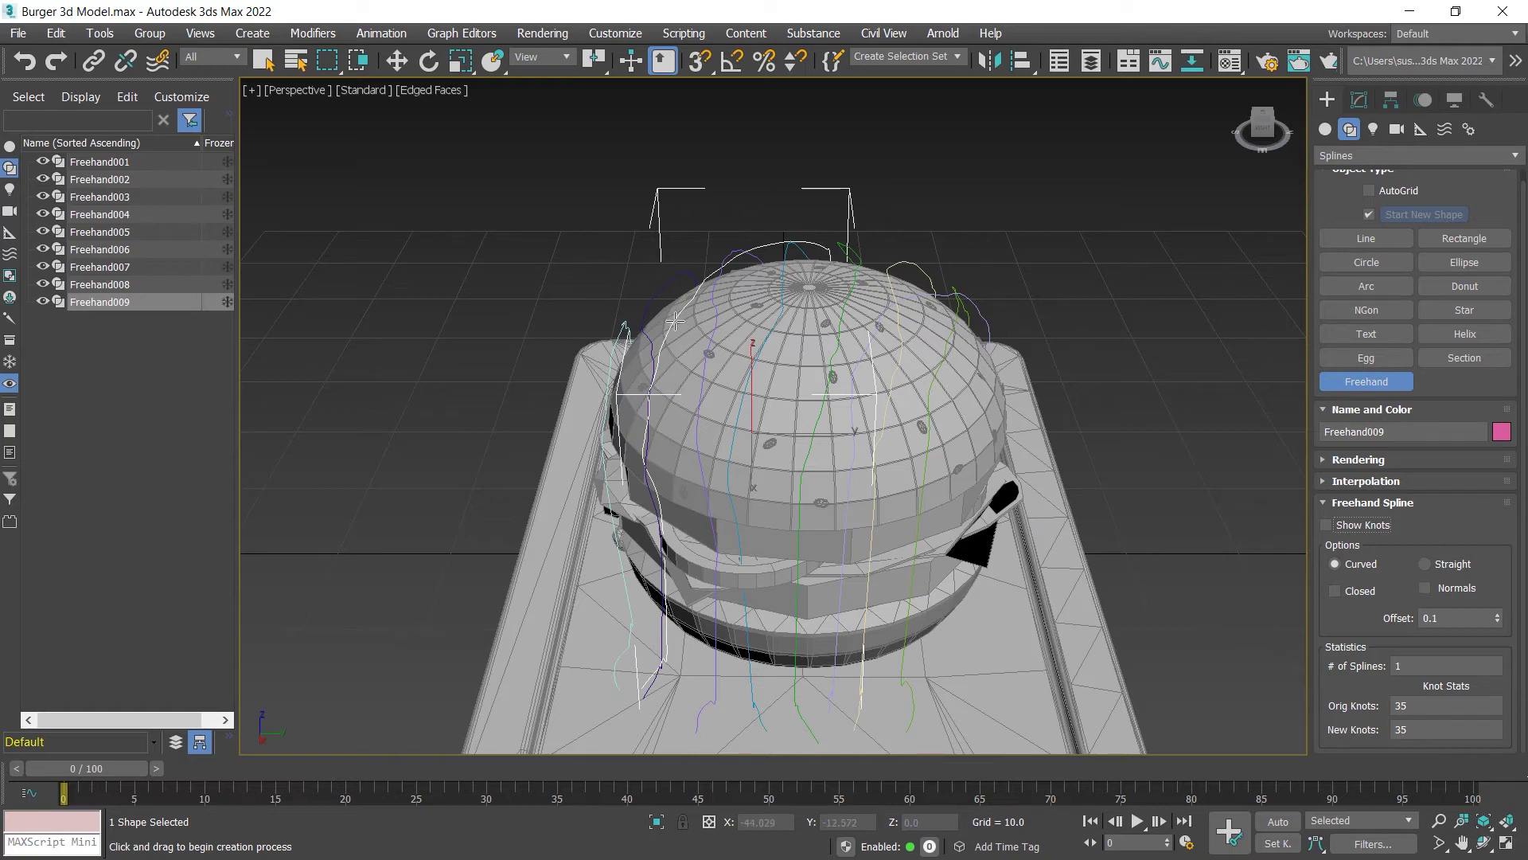
Try to enable Freehand001 in the renderer and viewport from its creation parameters.
click(99, 159)
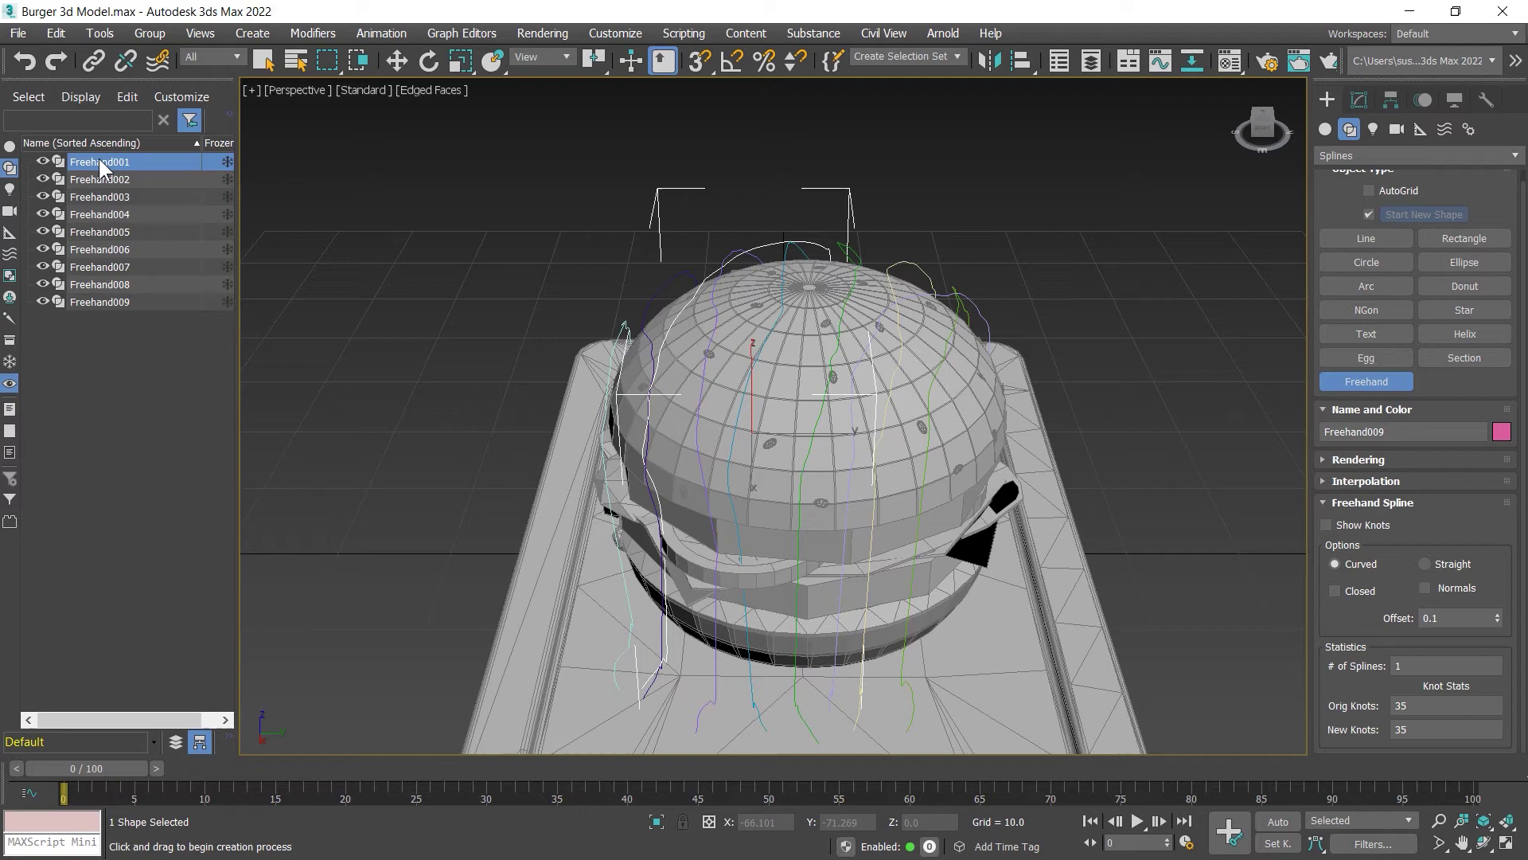
click(1367, 462)
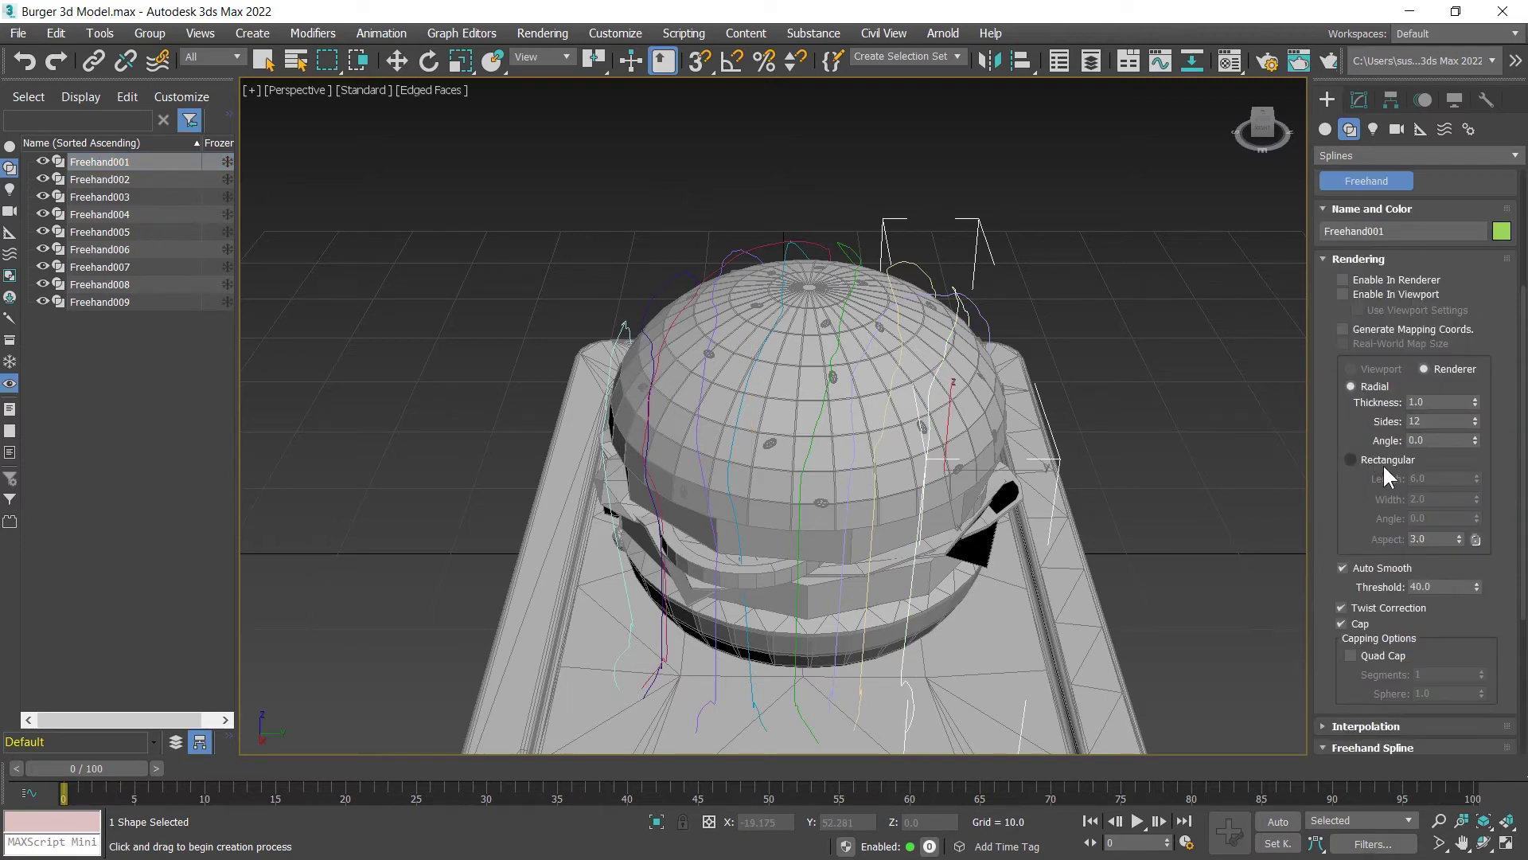
click(1370, 279)
click(1358, 293)
click(1356, 293)
Select all nine freehand splines and convert them to Editable Splines.
click(99, 306)
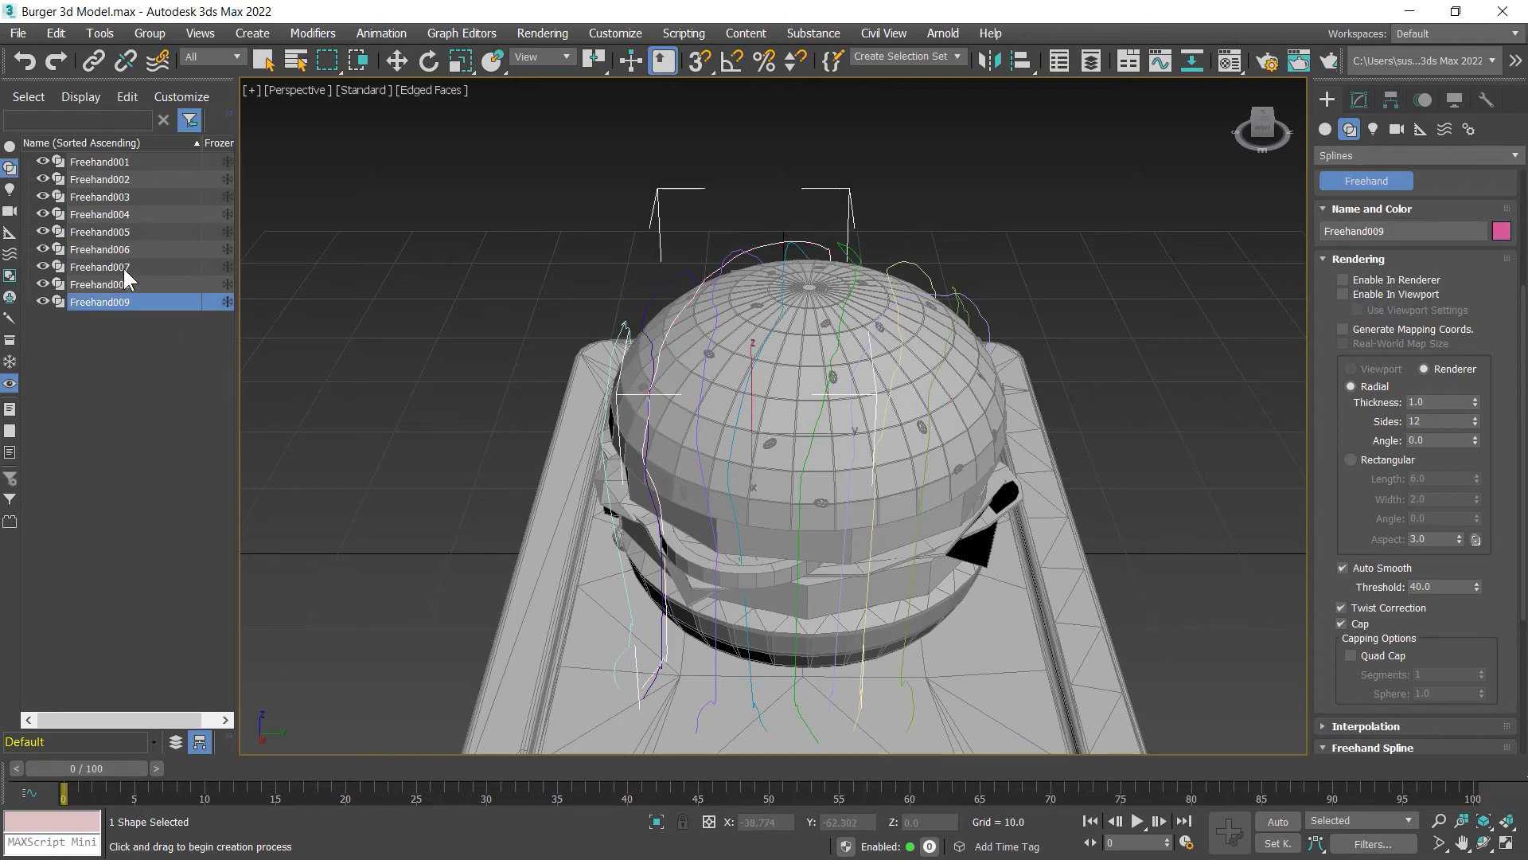
shift+click(99, 162)
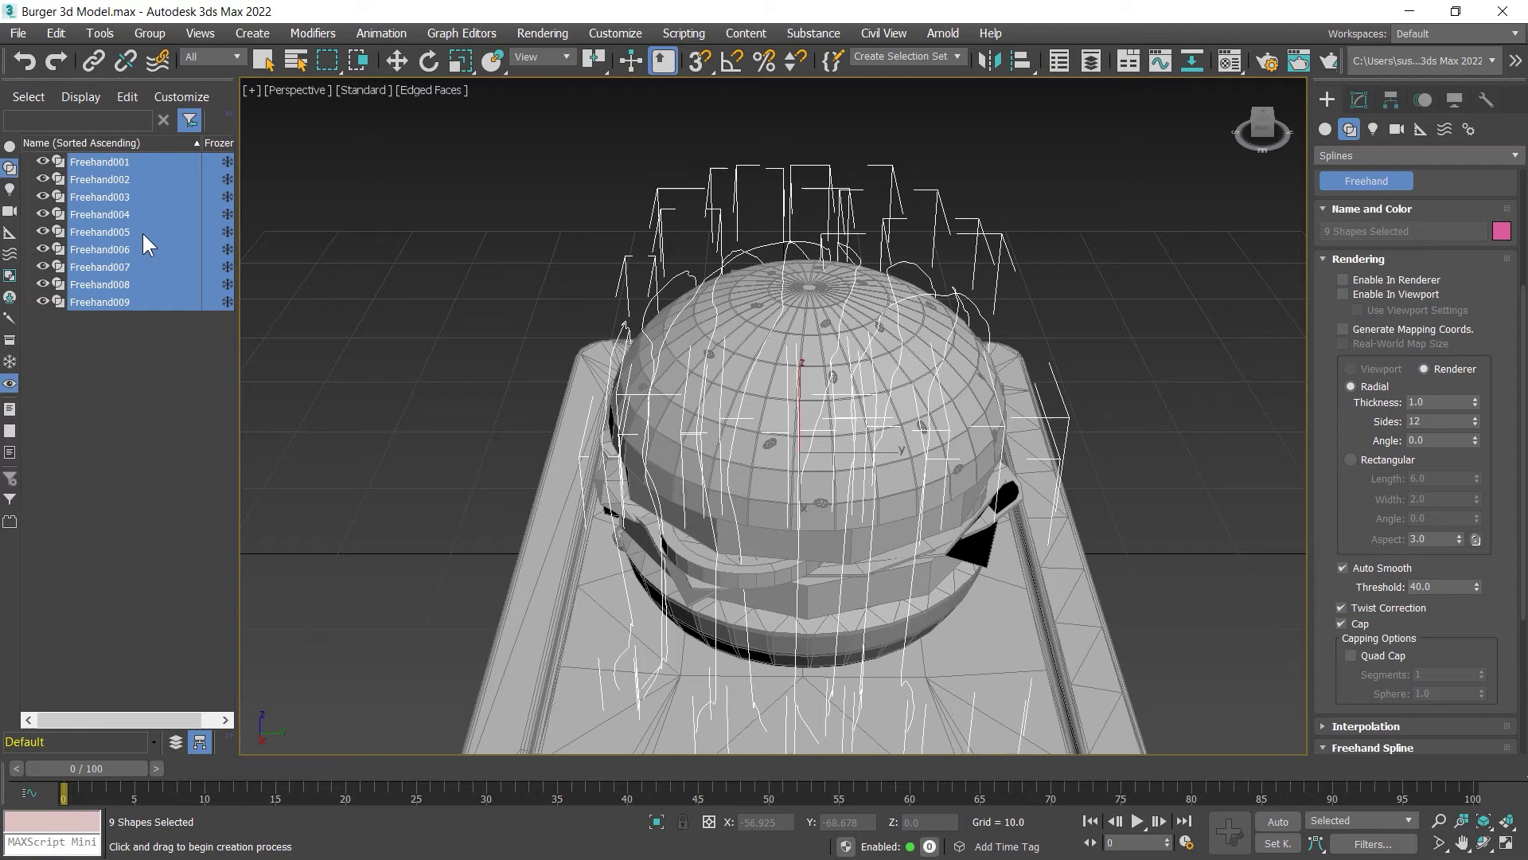
key(w)
right_click(443, 303)
mouse_move(530, 516)
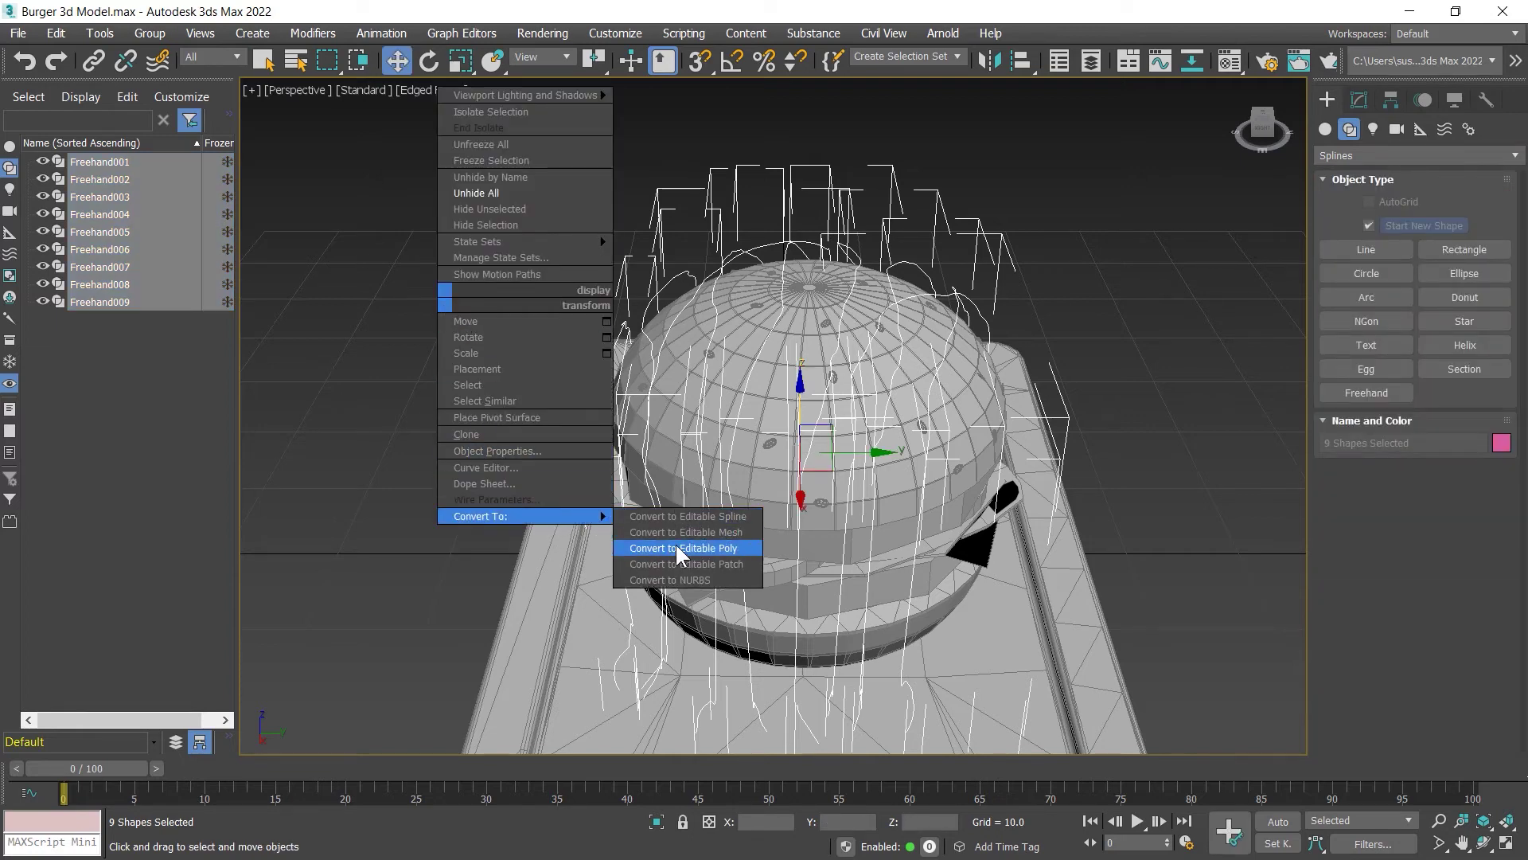
click(680, 517)
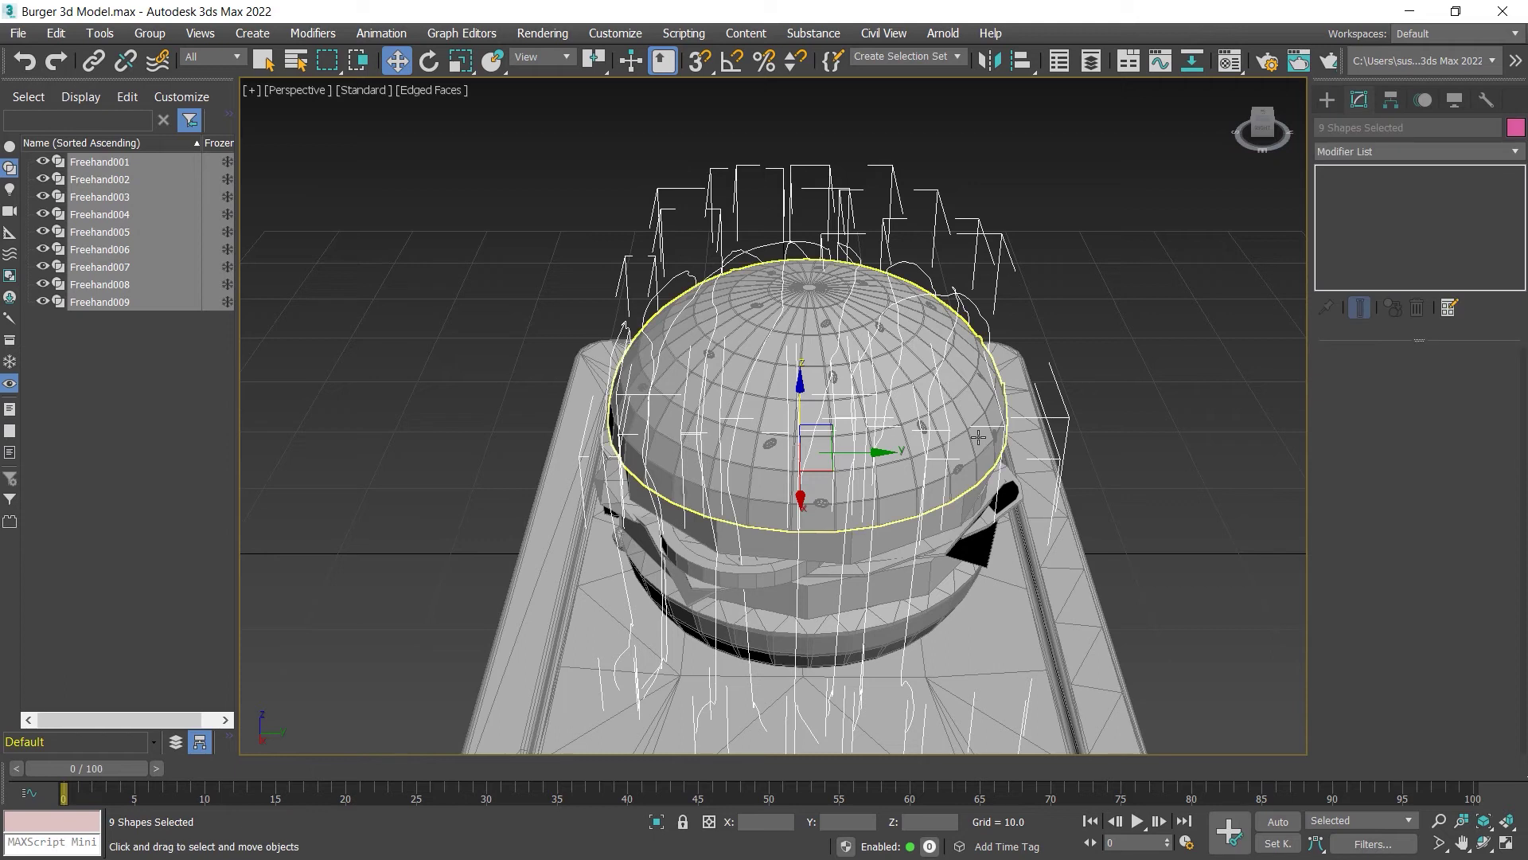
Enable the Freehand001 spline in both the renderer and the viewport.
click(198, 403)
click(111, 162)
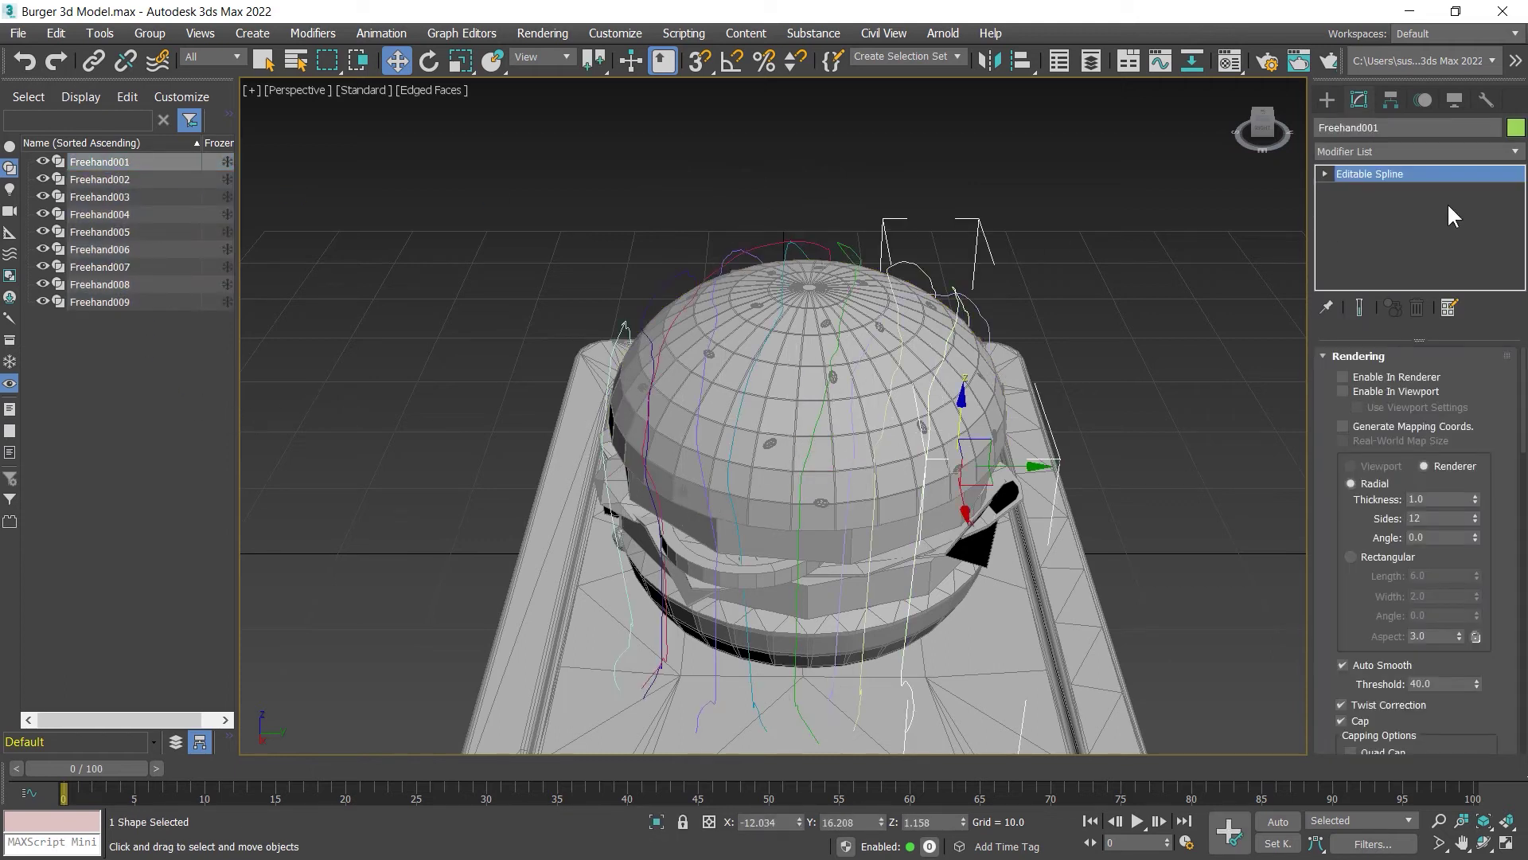
click(1344, 391)
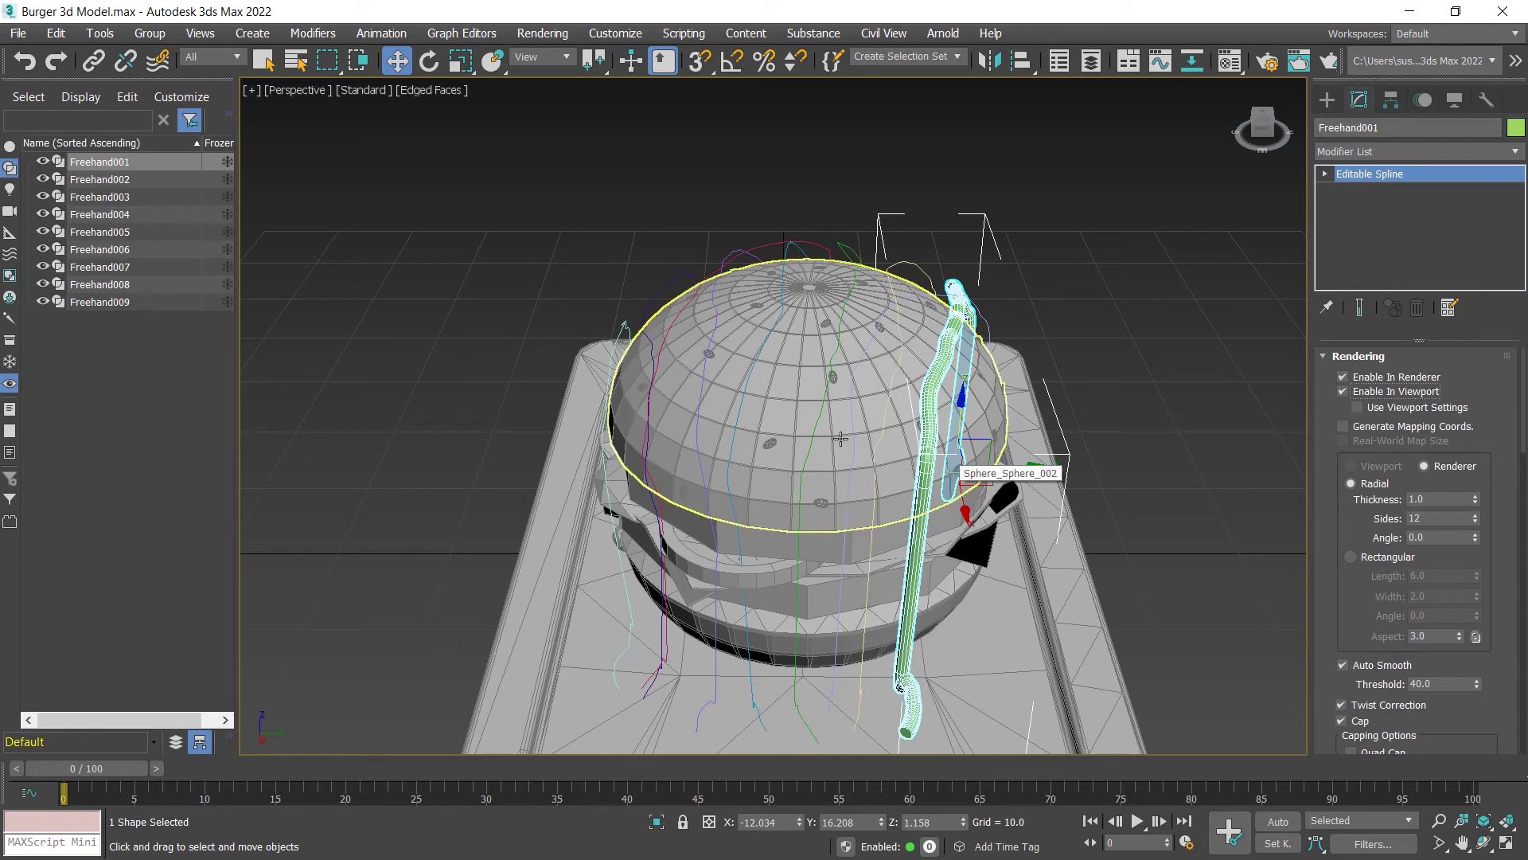
Enable the Freehand002, Freehand003, Freehand004 and Freehand005 splines in both the renderer and the viewport.
click(105, 179)
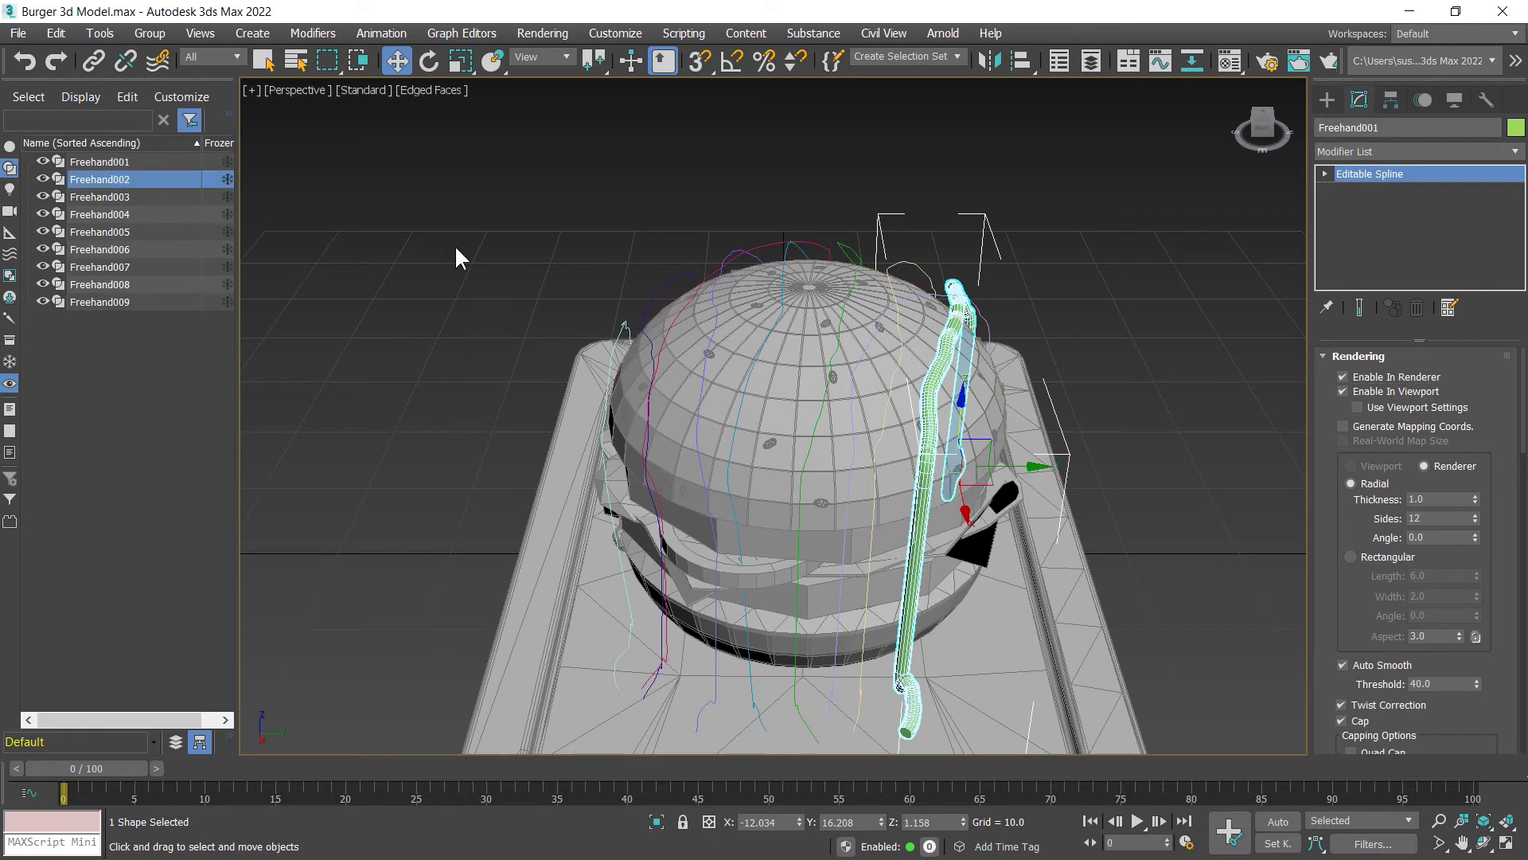
click(1363, 390)
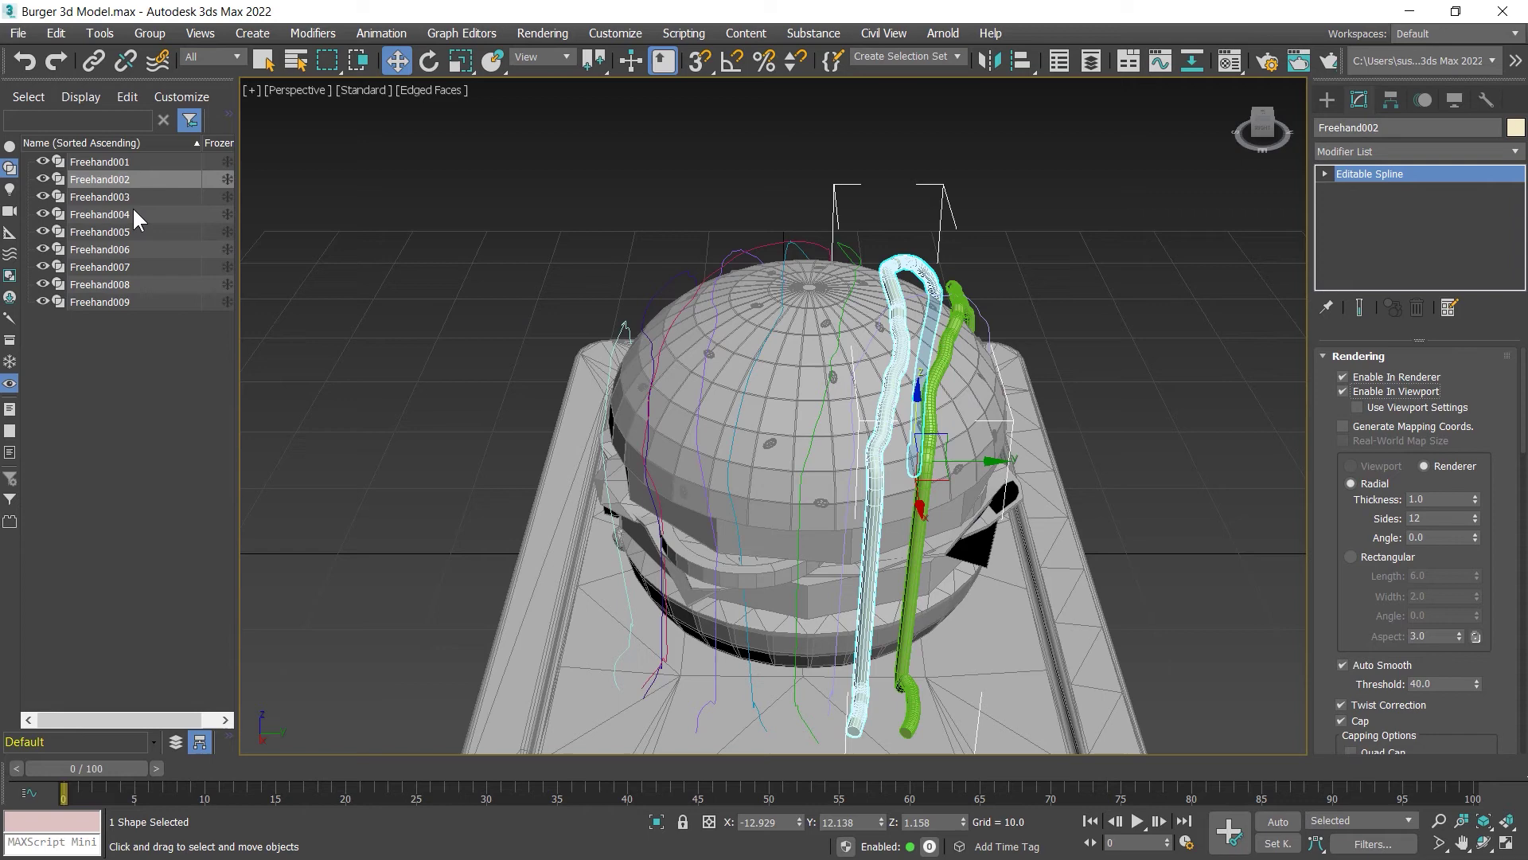
click(100, 196)
click(1365, 391)
click(105, 215)
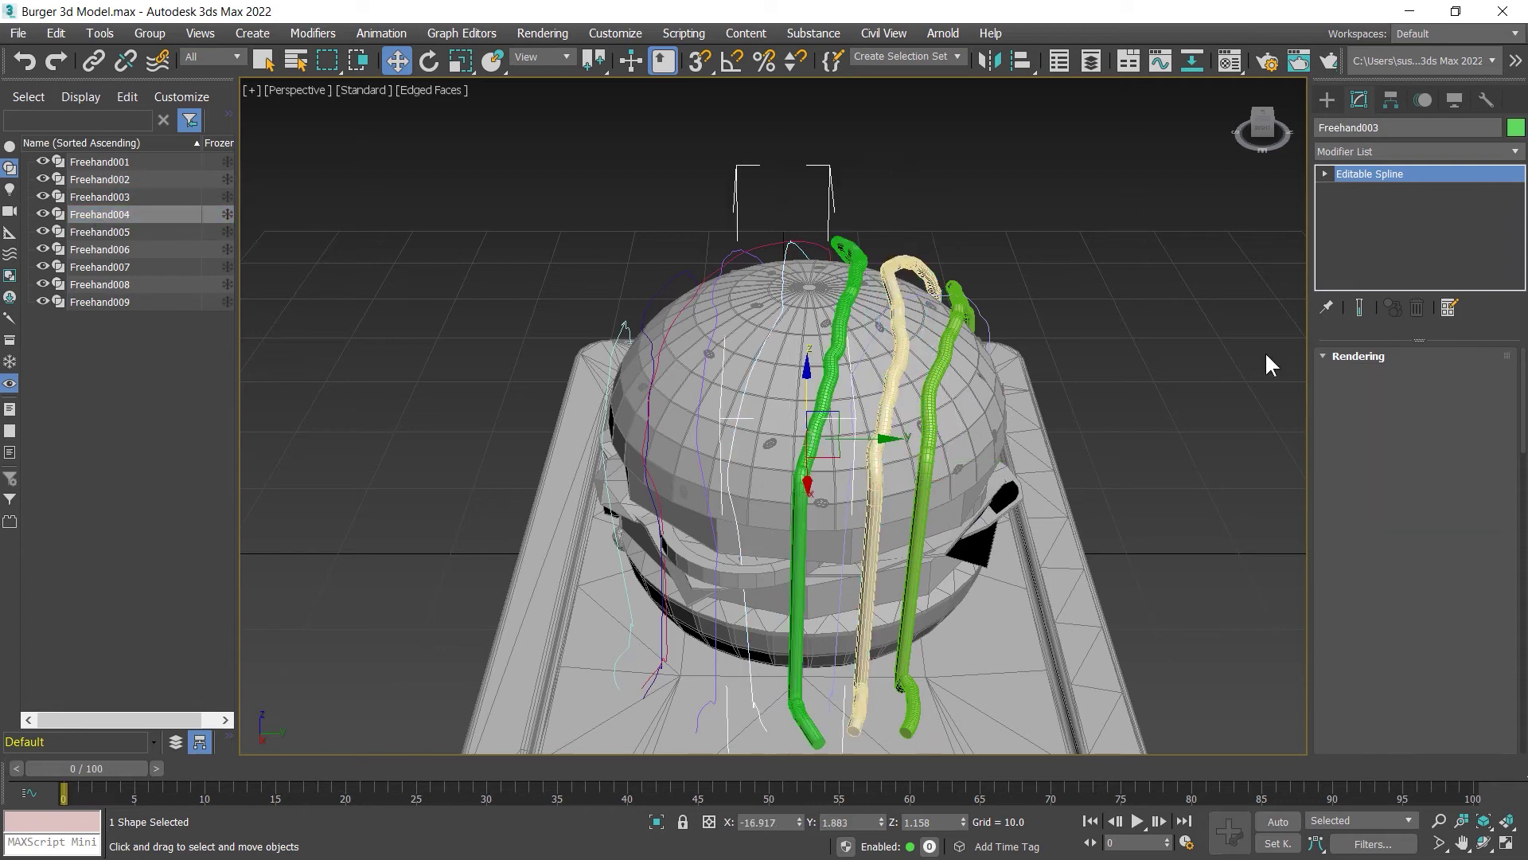
click(1362, 391)
key(Down)
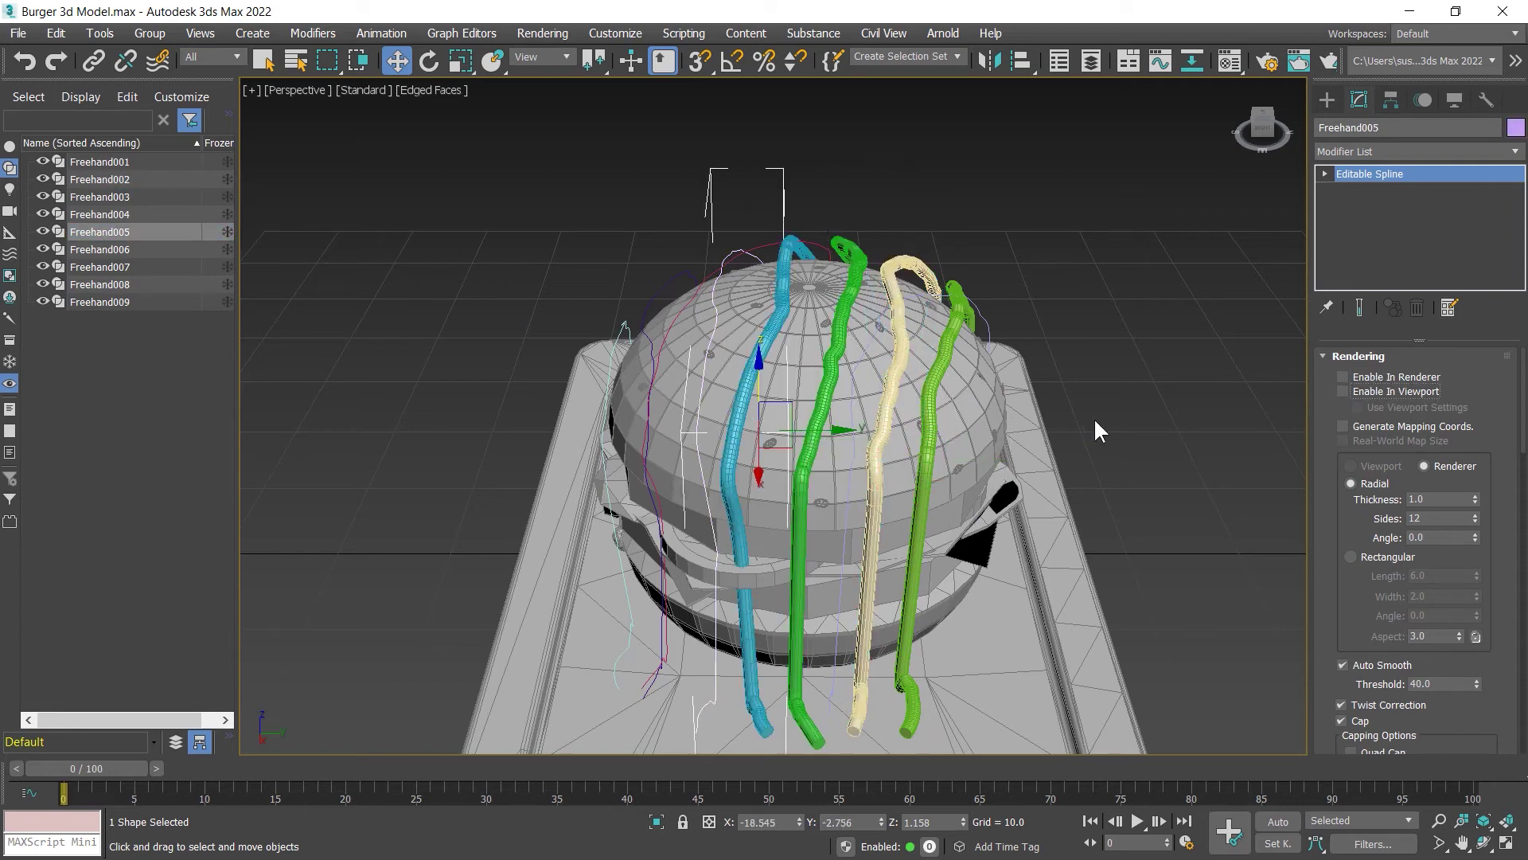
click(1345, 390)
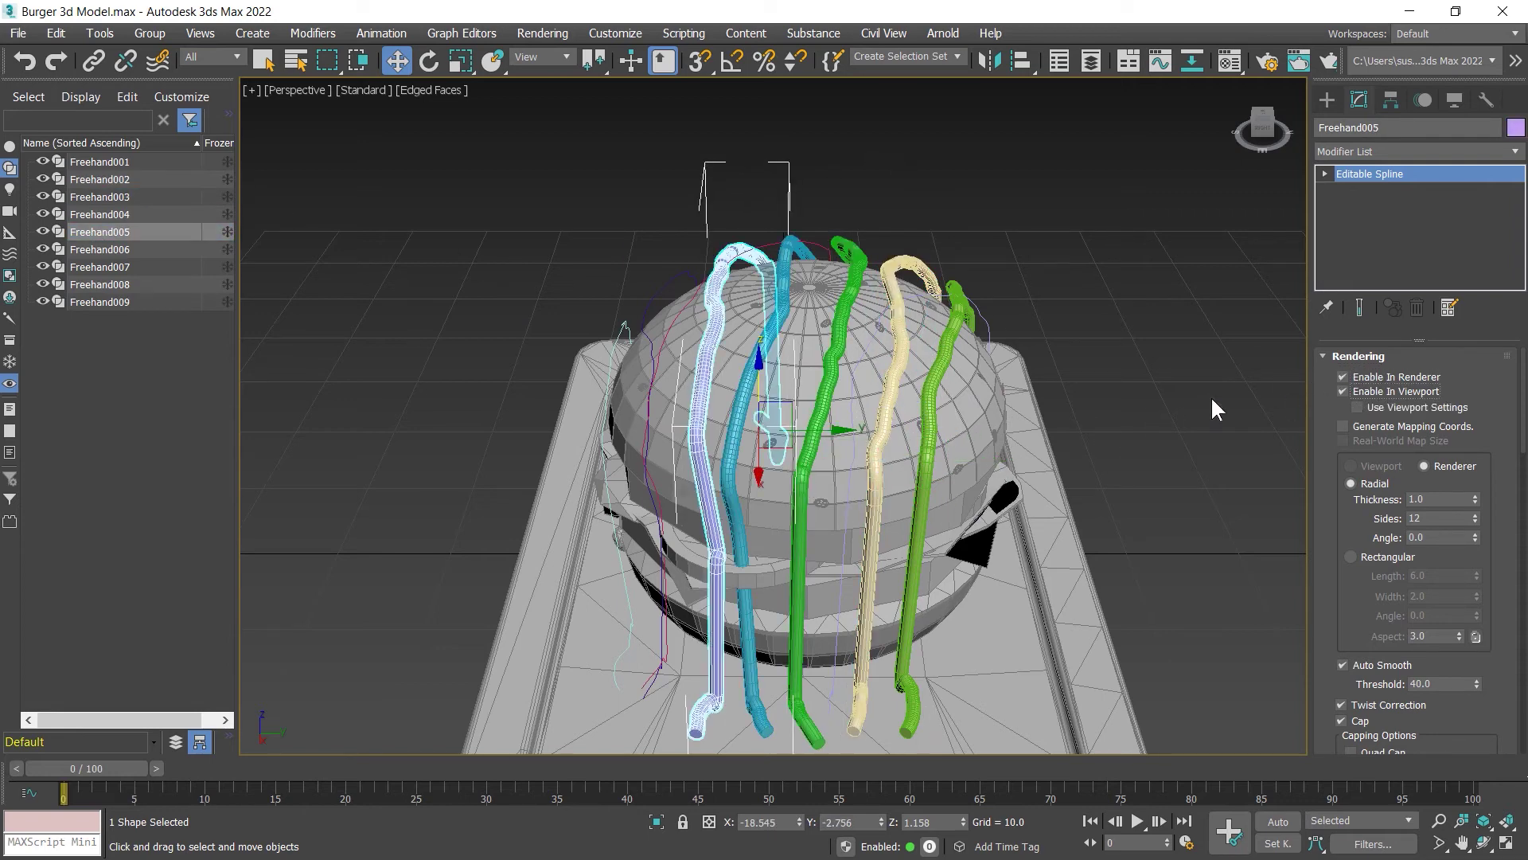
Enable the remaining splines, Freehand006 through Freehand009, in both the renderer and the viewport.
click(102, 250)
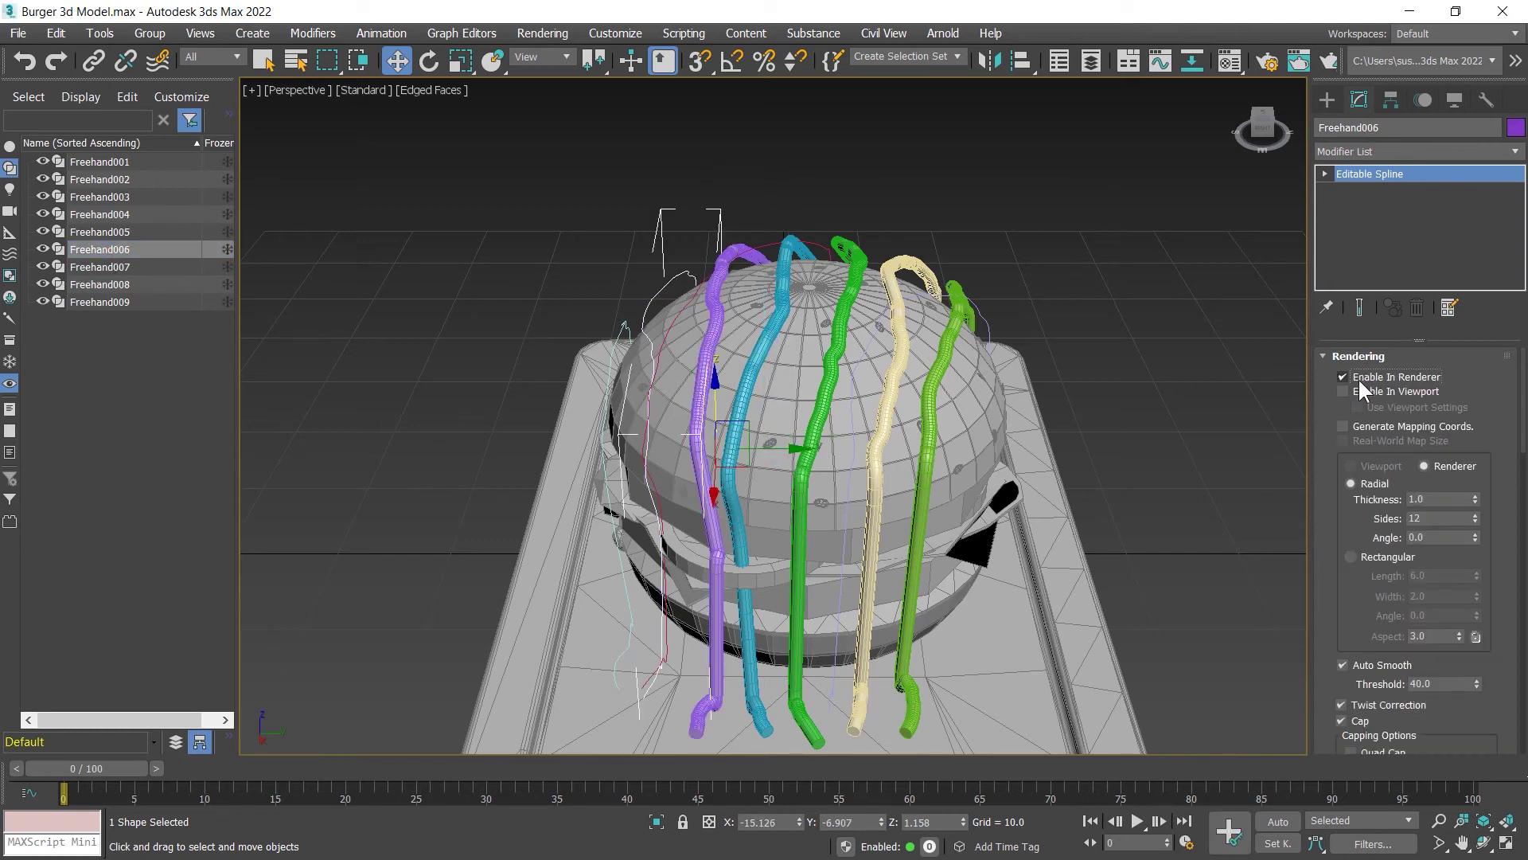
click(1355, 390)
key(Down)
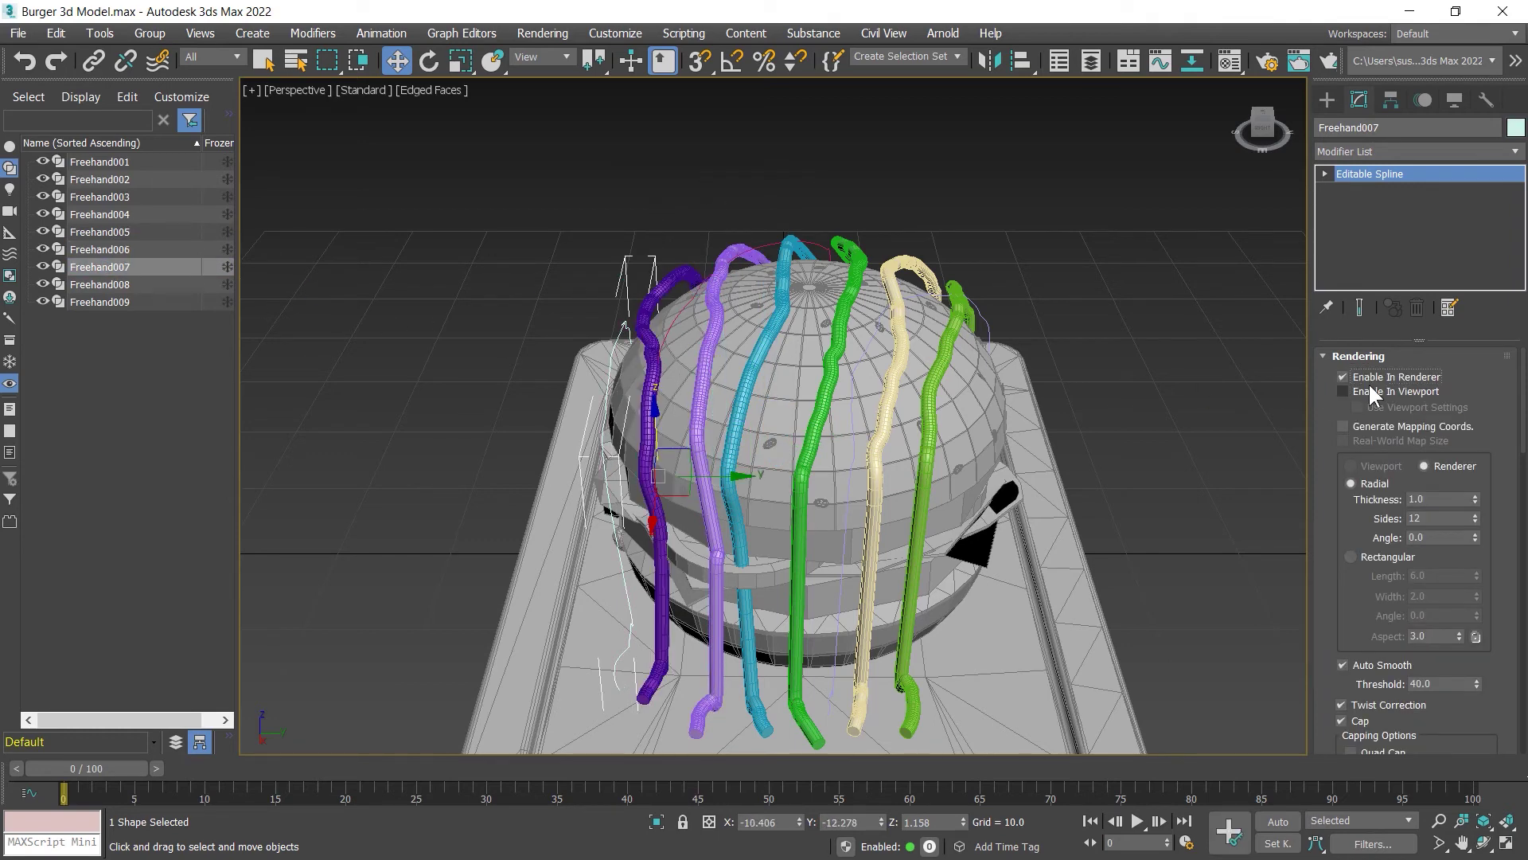
click(1368, 386)
click(109, 284)
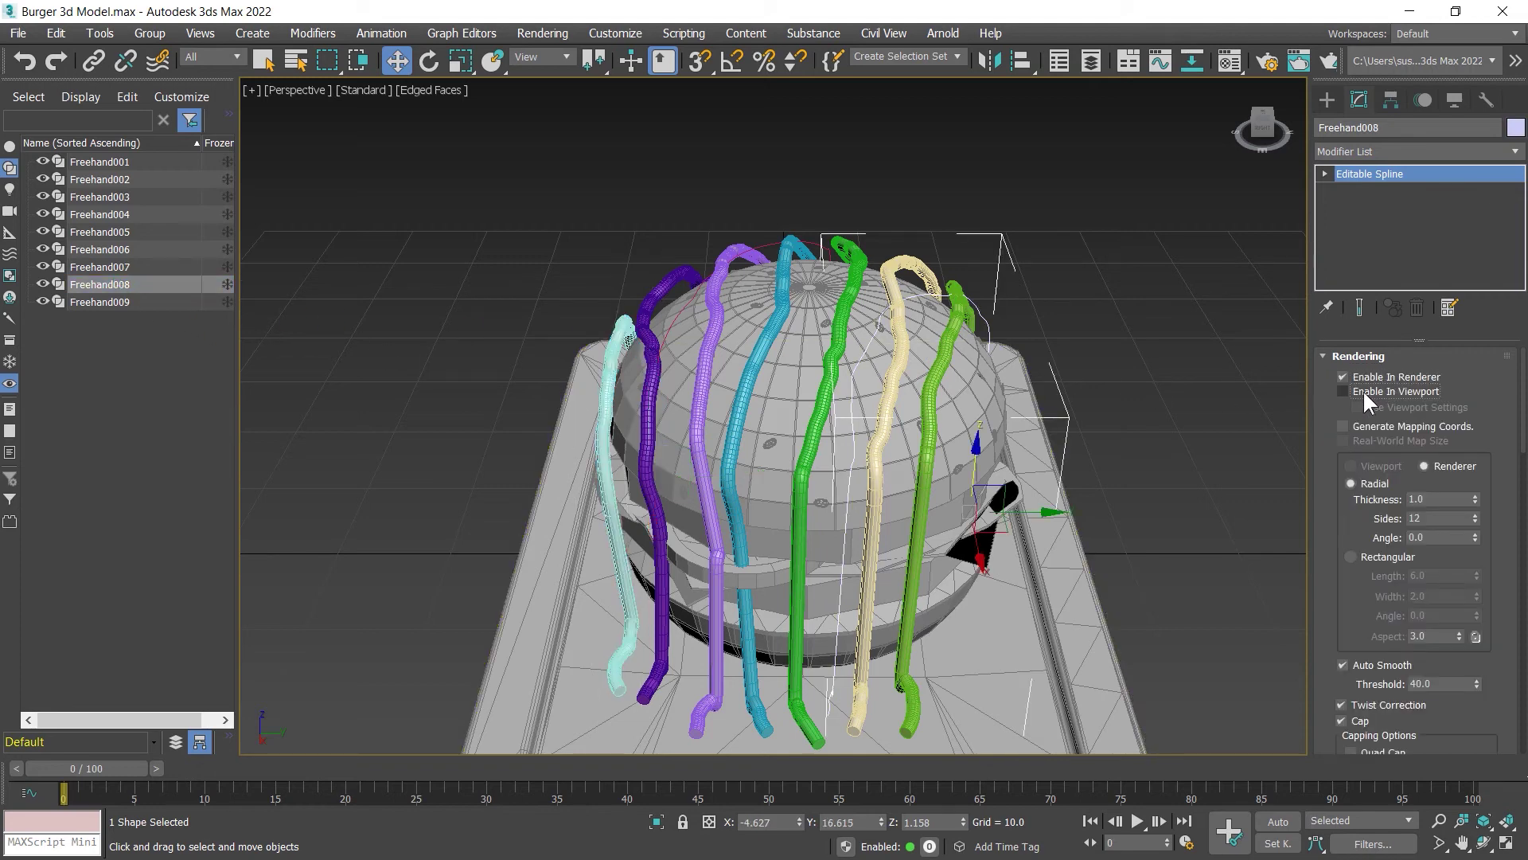
click(1363, 389)
click(109, 302)
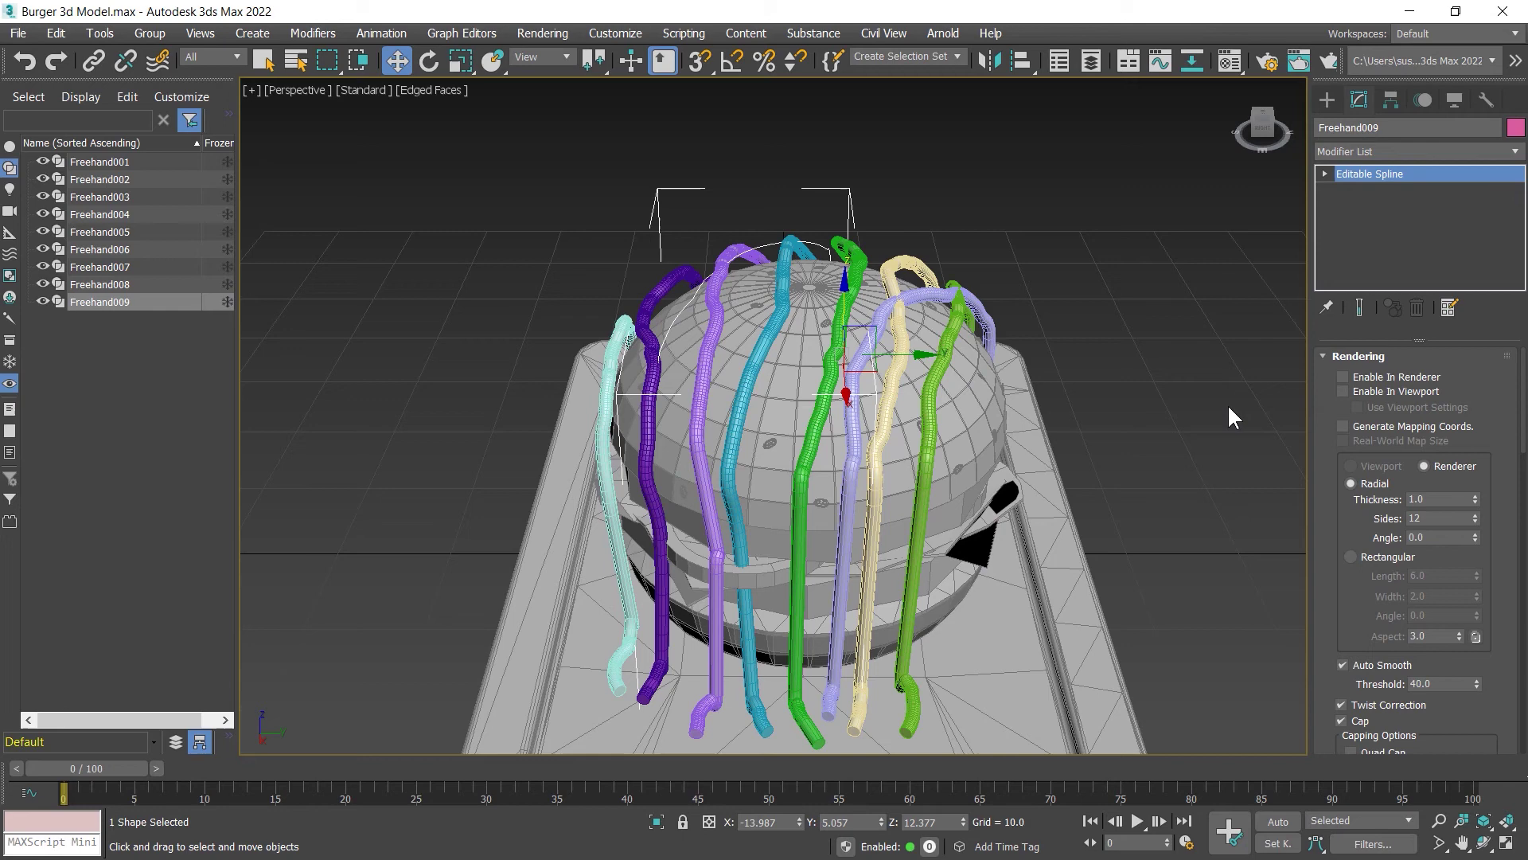
click(1363, 391)
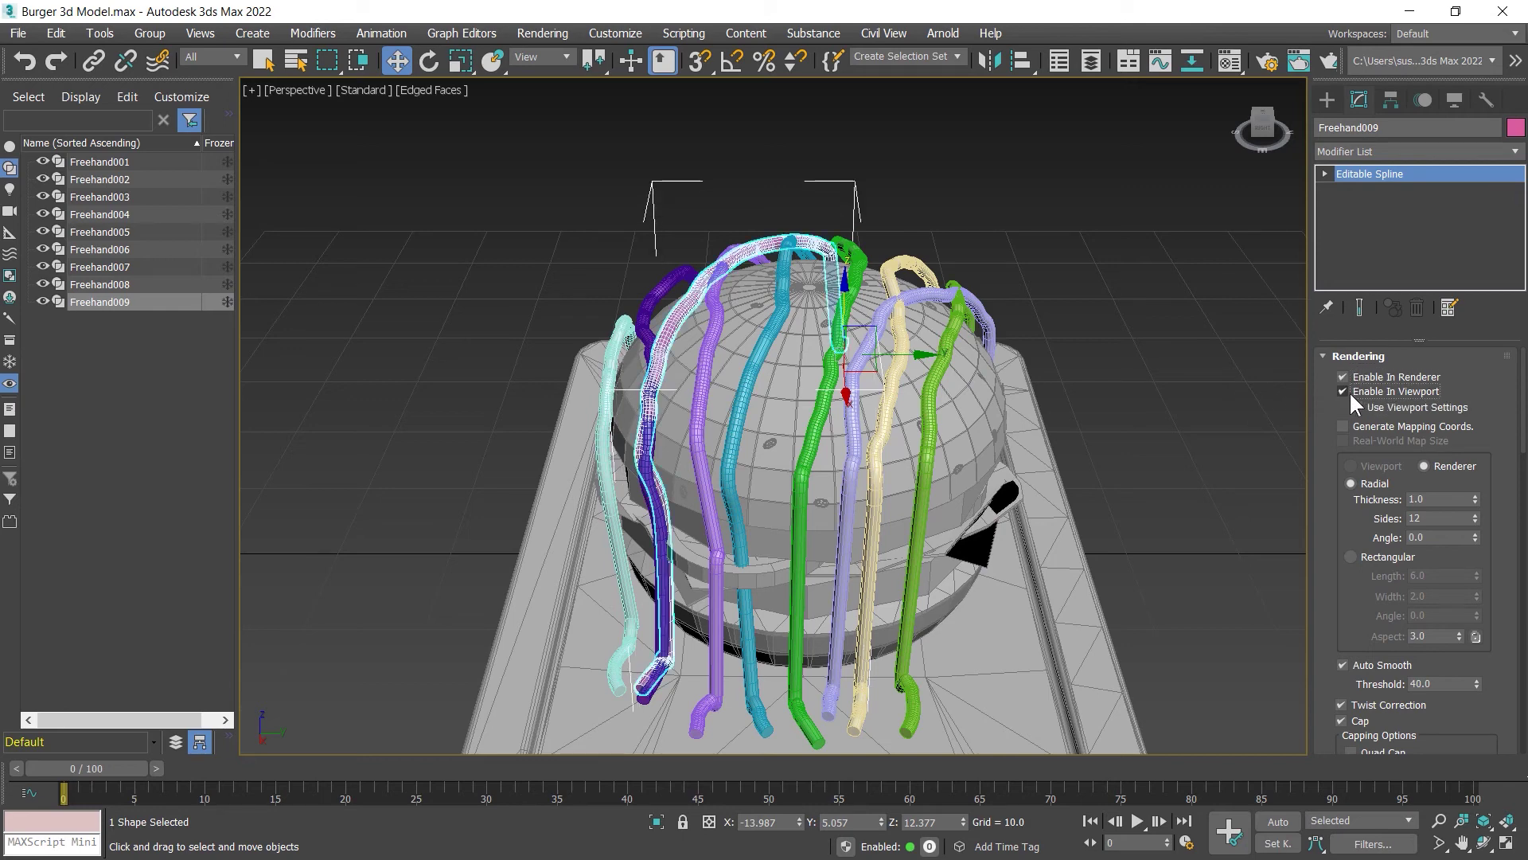
Give all nine freehand splines the same pale yellow object color and return to the four-viewport layout.
shift+click(98, 162)
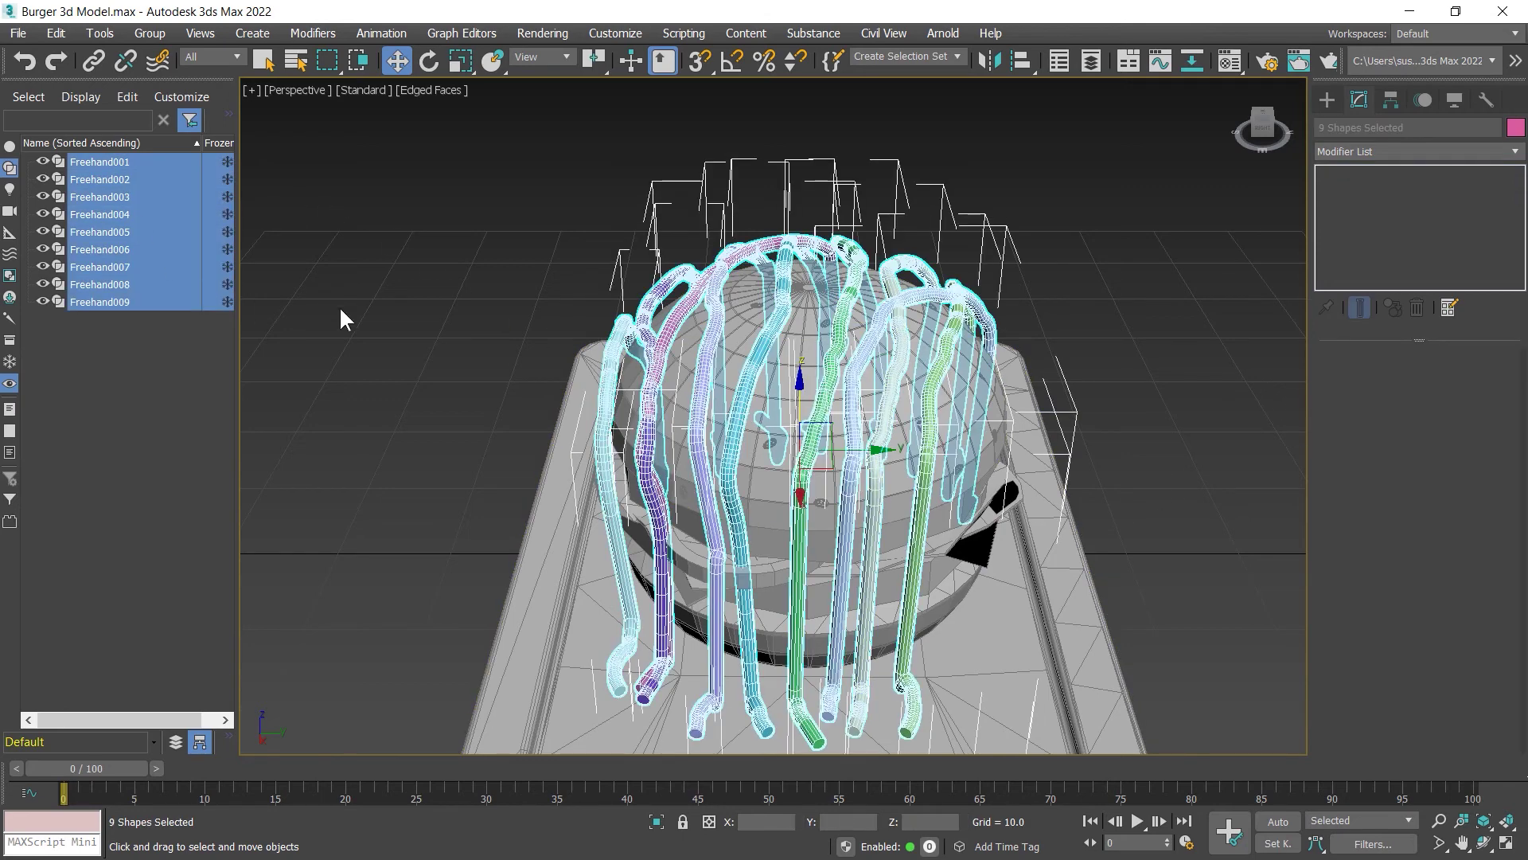
click(1515, 127)
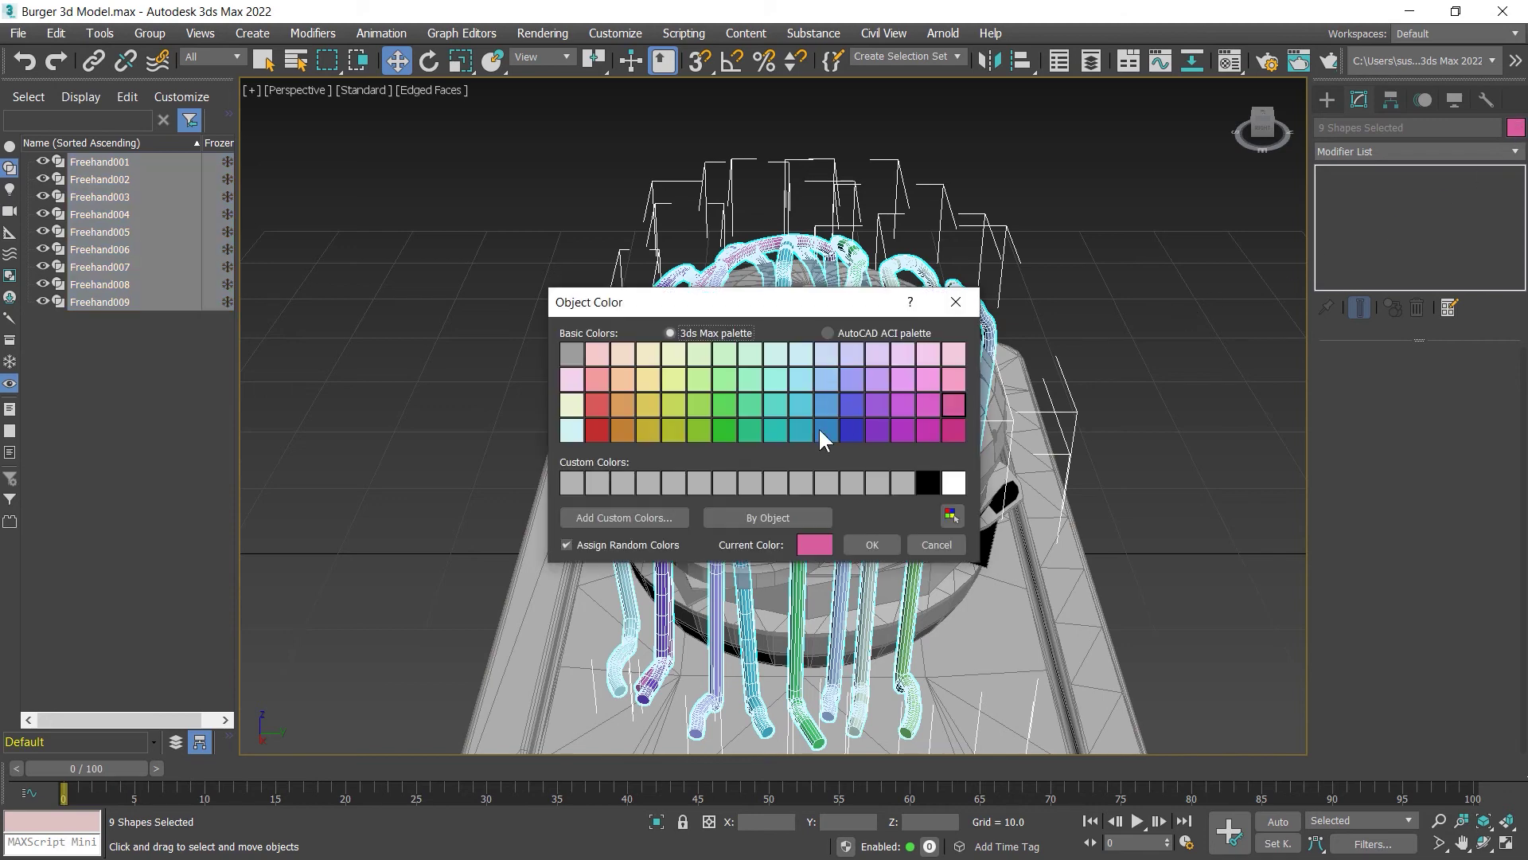
click(648, 378)
click(870, 546)
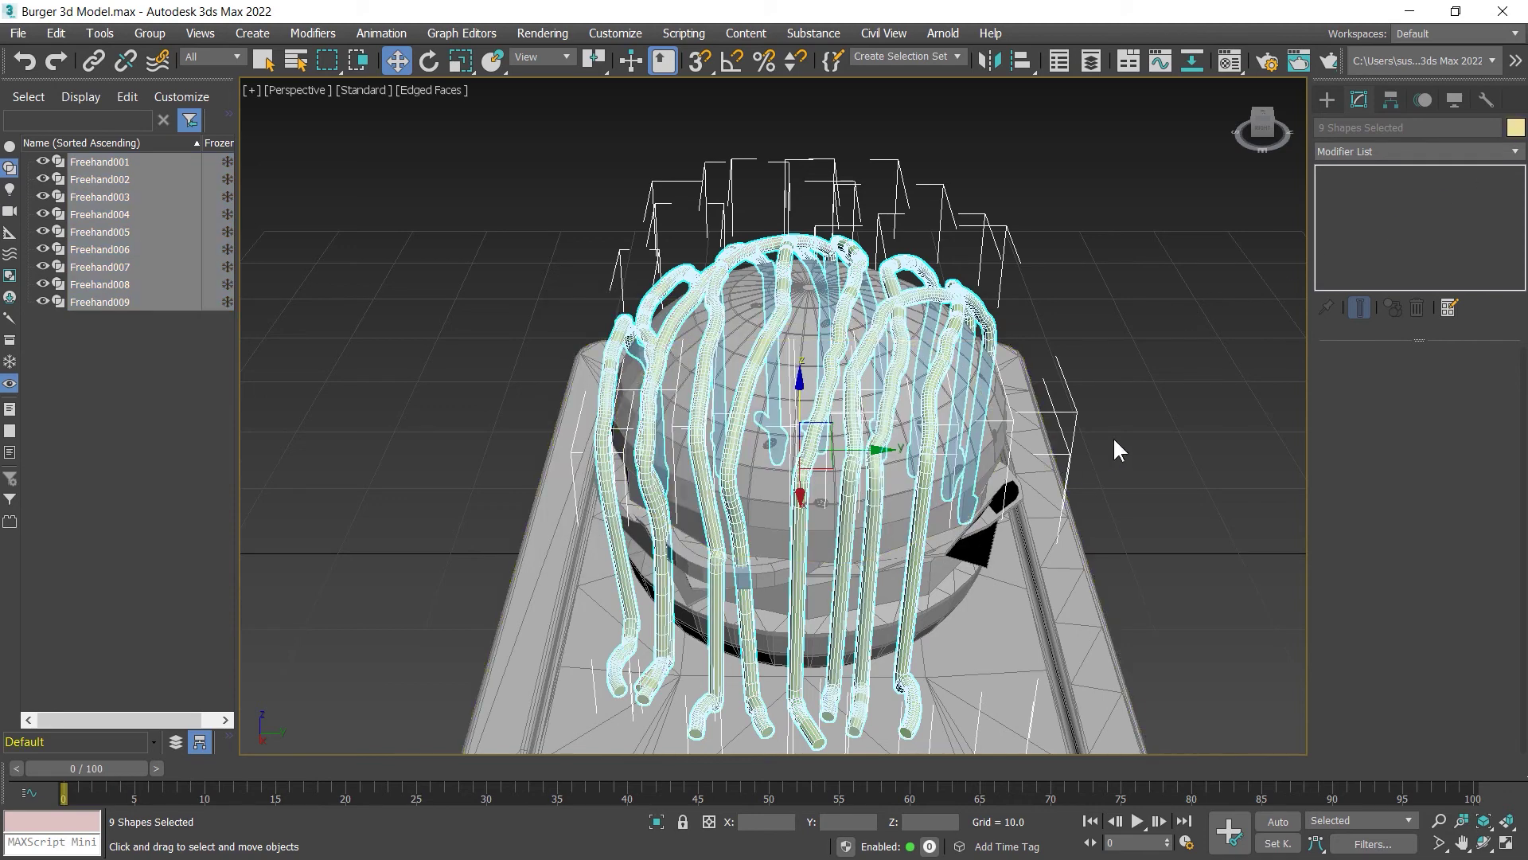
key(alt+w)
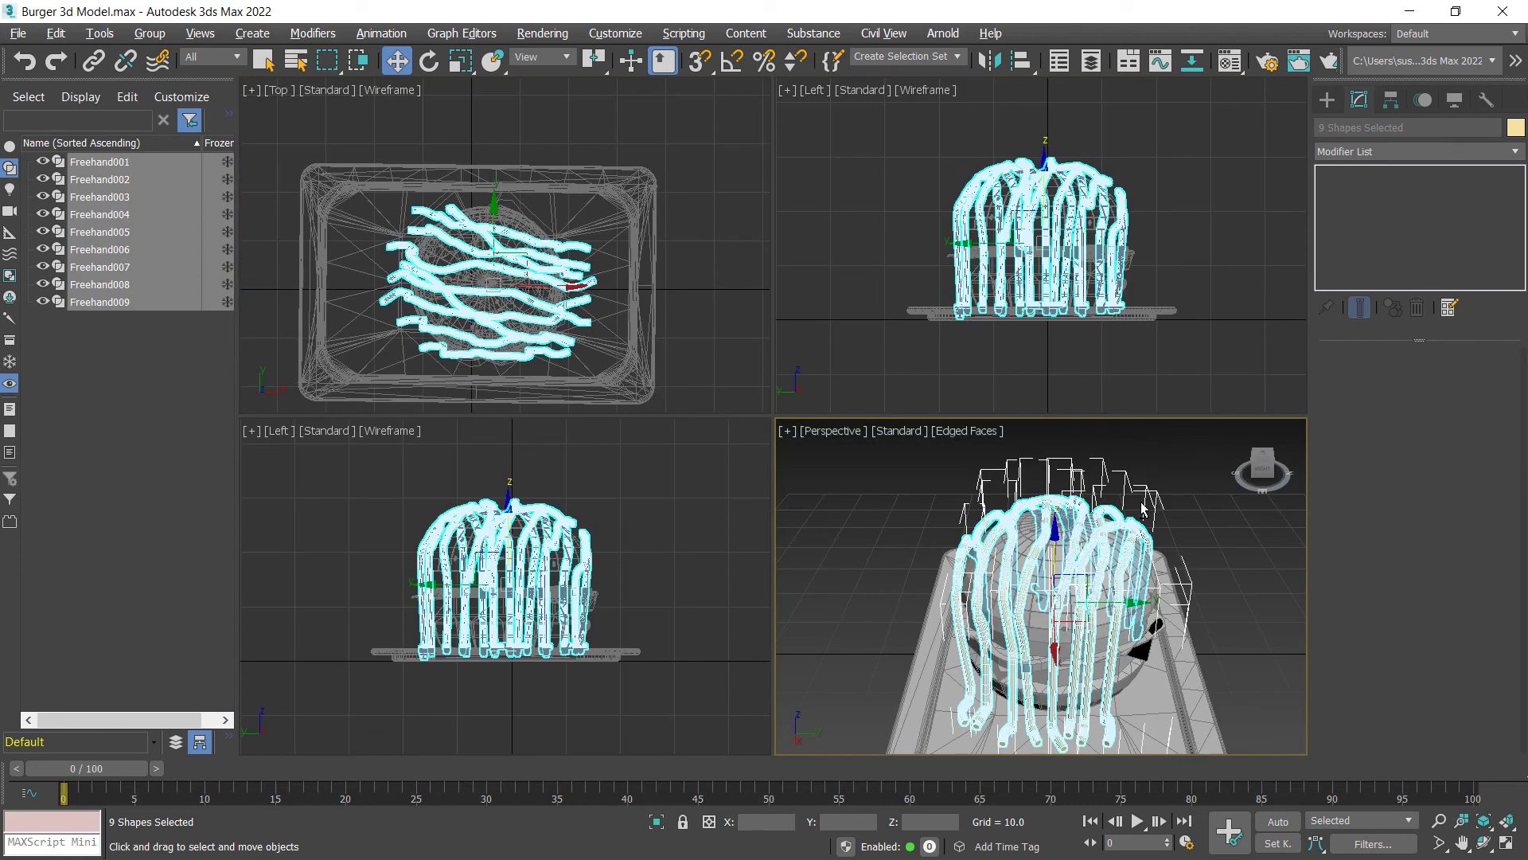